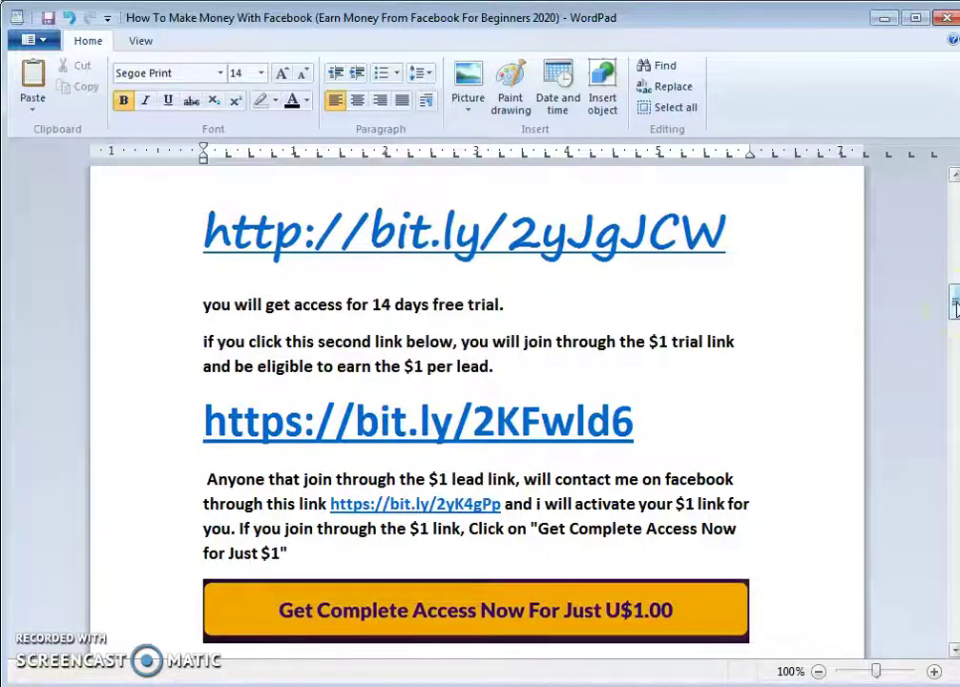
# Scroll down through the $1 lead-link notes in WordPad
pyautogui.moveTo(954, 303)
pyautogui.mouseDown()
pyautogui.moveTo(954, 331)
pyautogui.moveTo(954, 313)
pyautogui.mouseUp()
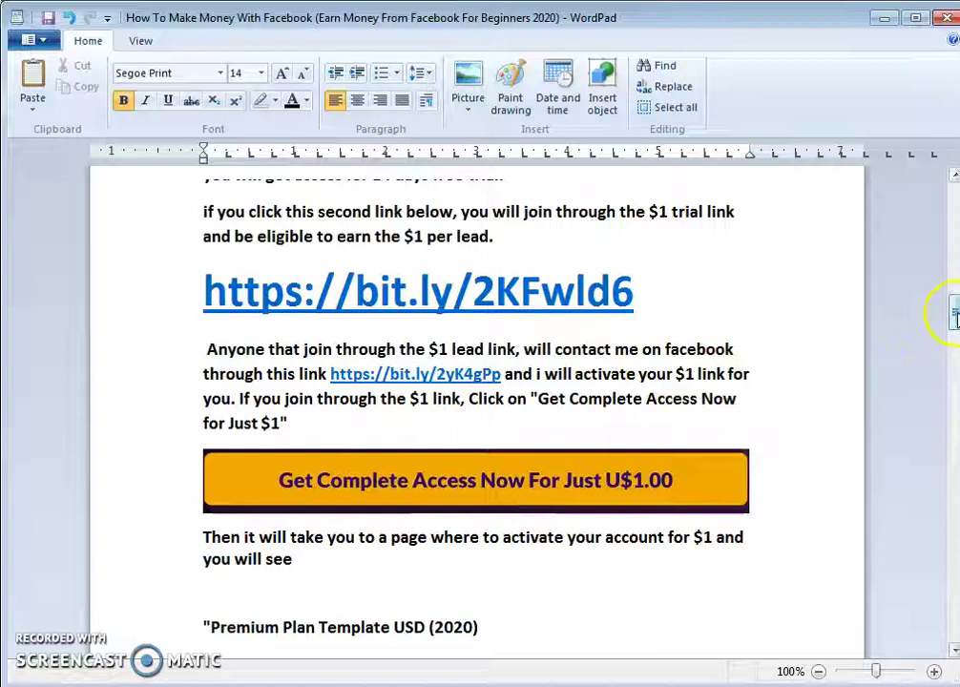
pyautogui.moveTo(955, 313); pyautogui.dragTo(949, 624)
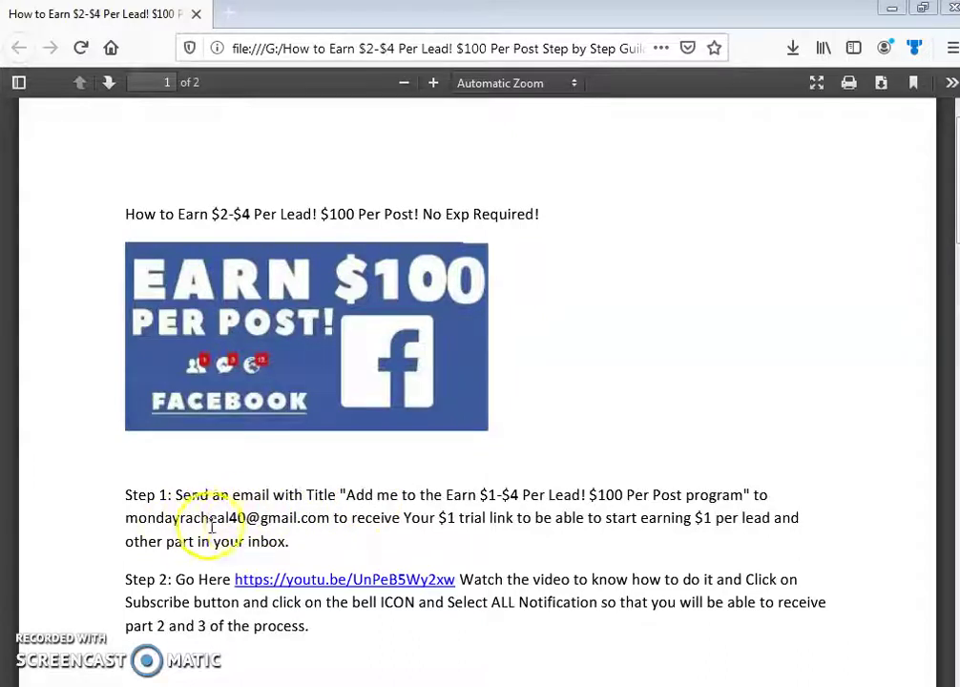
pyautogui.moveTo(330, 517); pyautogui.dragTo(128, 517)
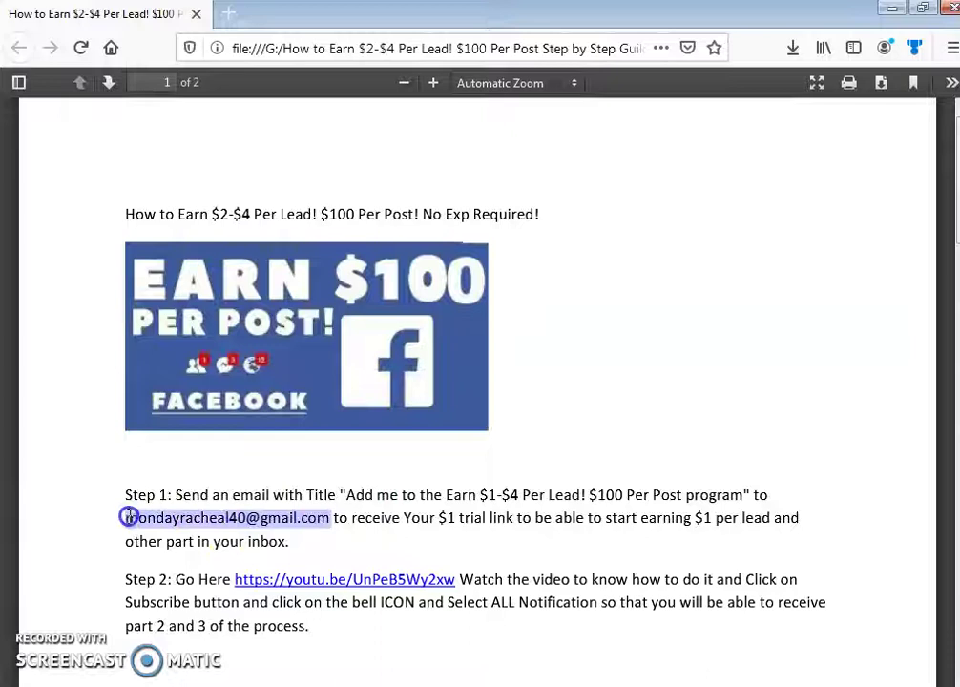
pyautogui.click(470, 522)
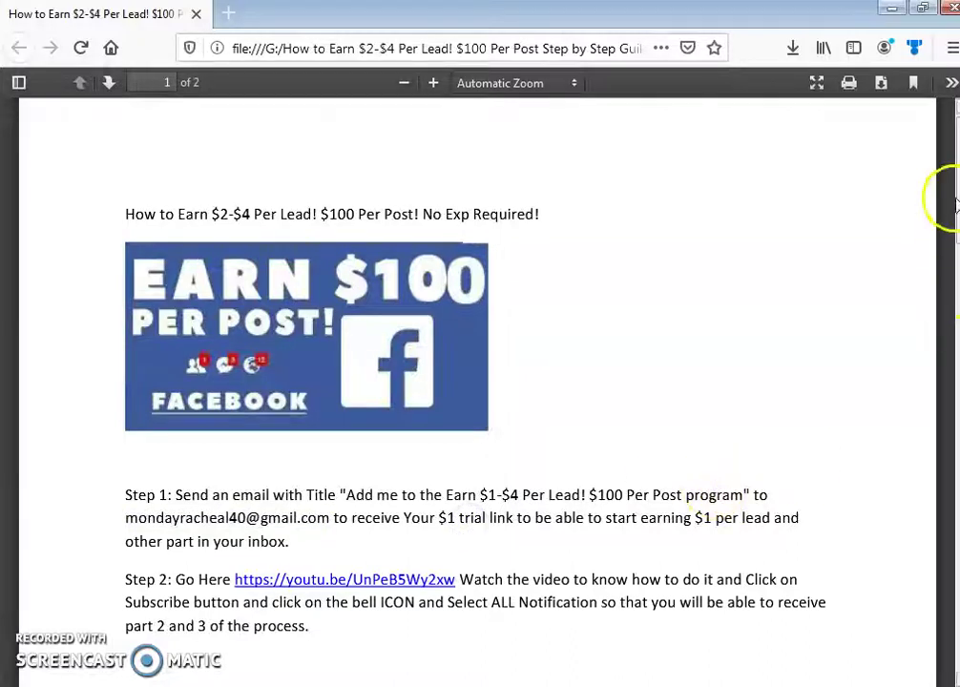
pyautogui.scroll(-1, 950, 200)
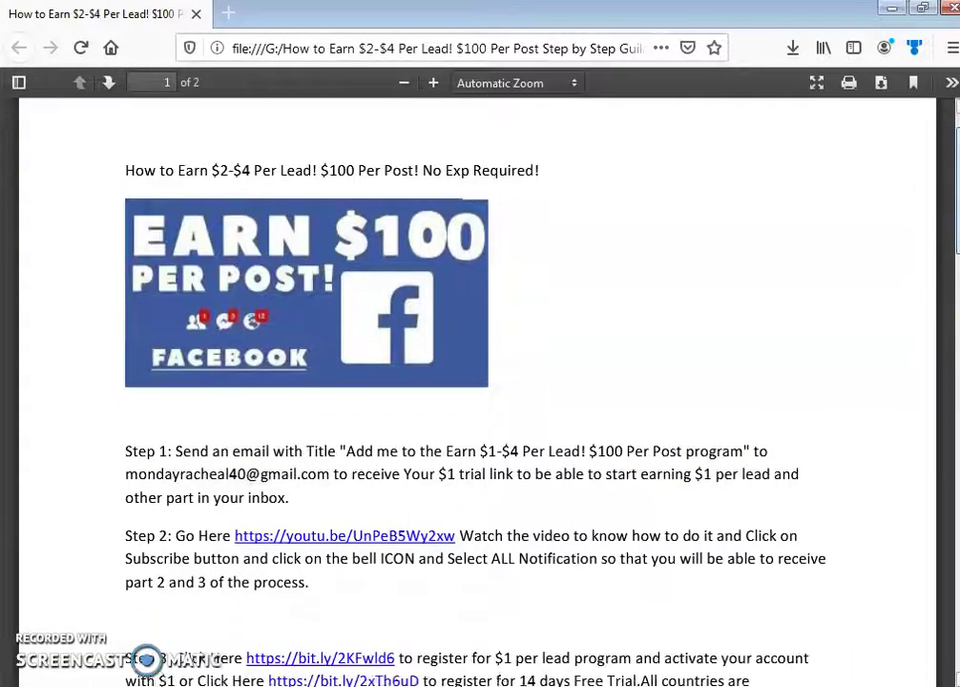
pyautogui.scroll(-4, 955, 201)
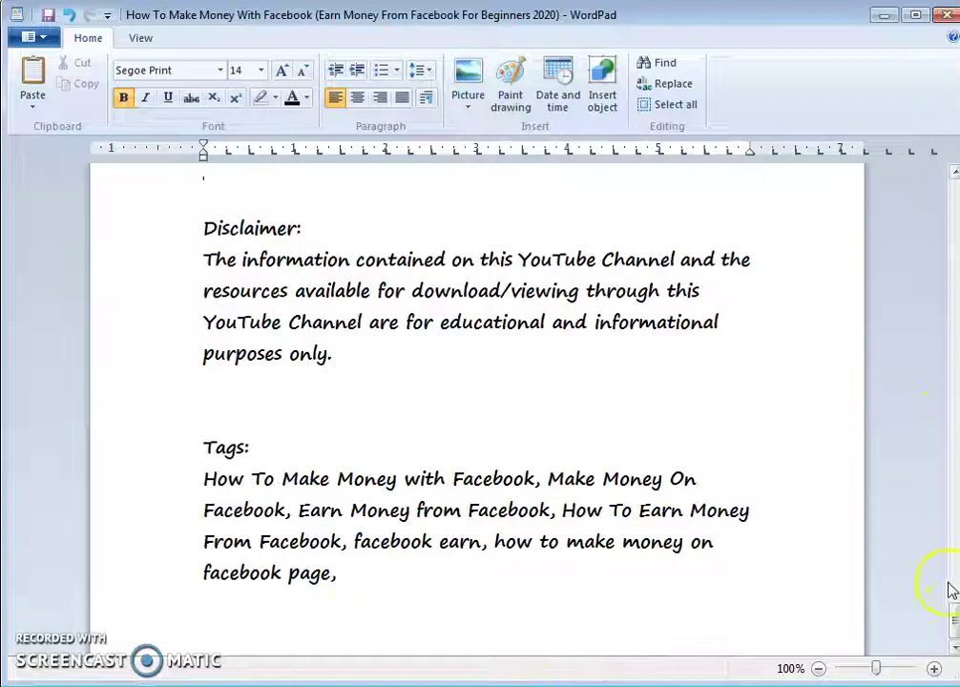
# Scroll the WordPad notes back up and switch to the Firefox PDF guide
pyautogui.moveTo(953, 625); pyautogui.dragTo(904, 456)
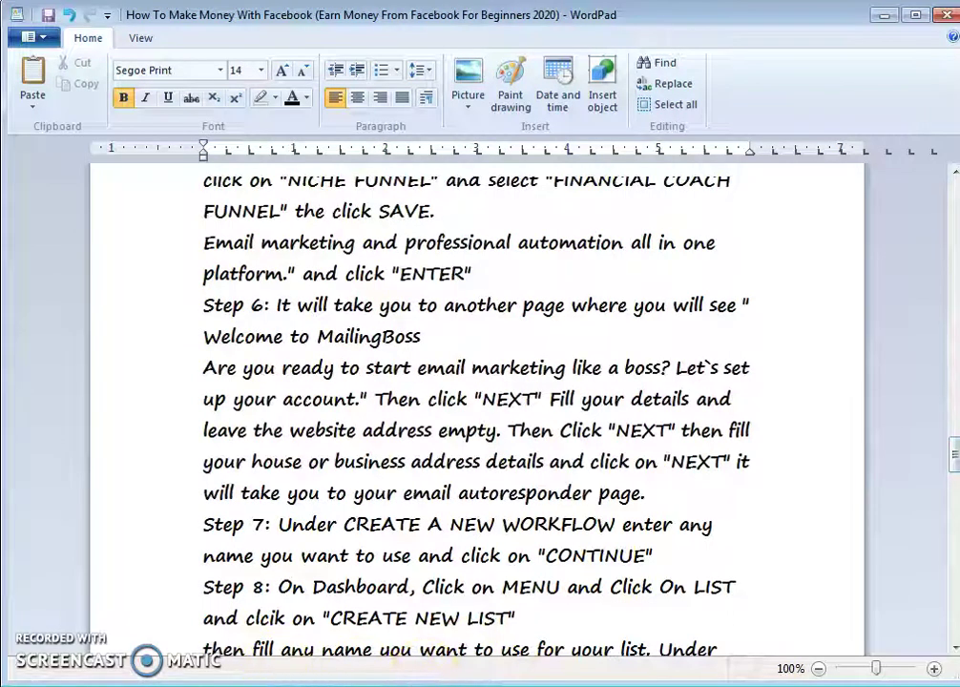
pyautogui.click(416, 679)
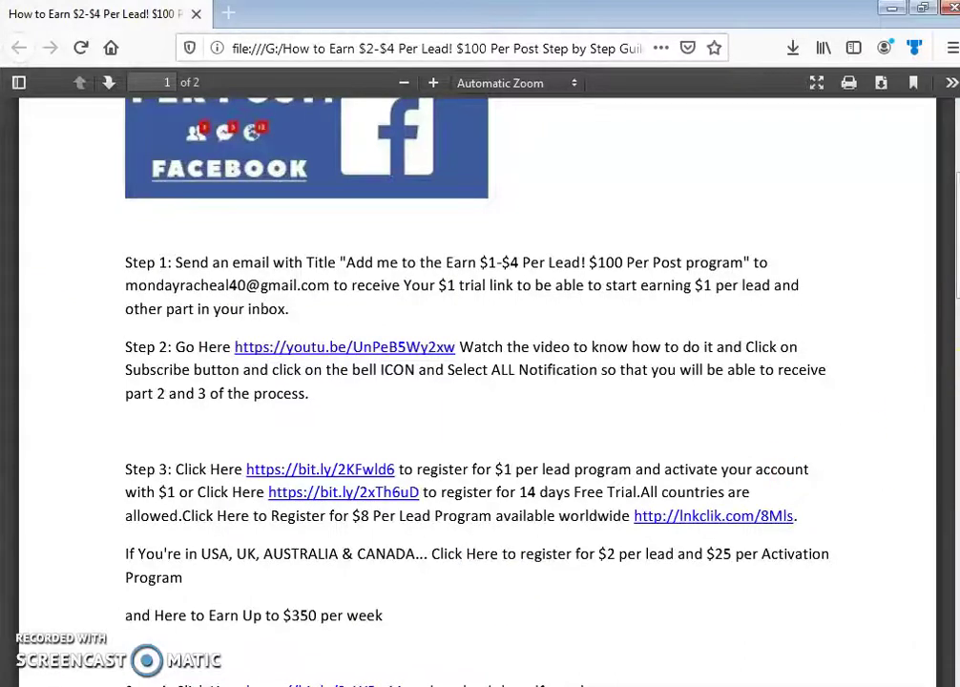
# Read the PDF guide down past Steps 4–6 to page 2 of 2
pyautogui.scroll(-3, 477, 382)
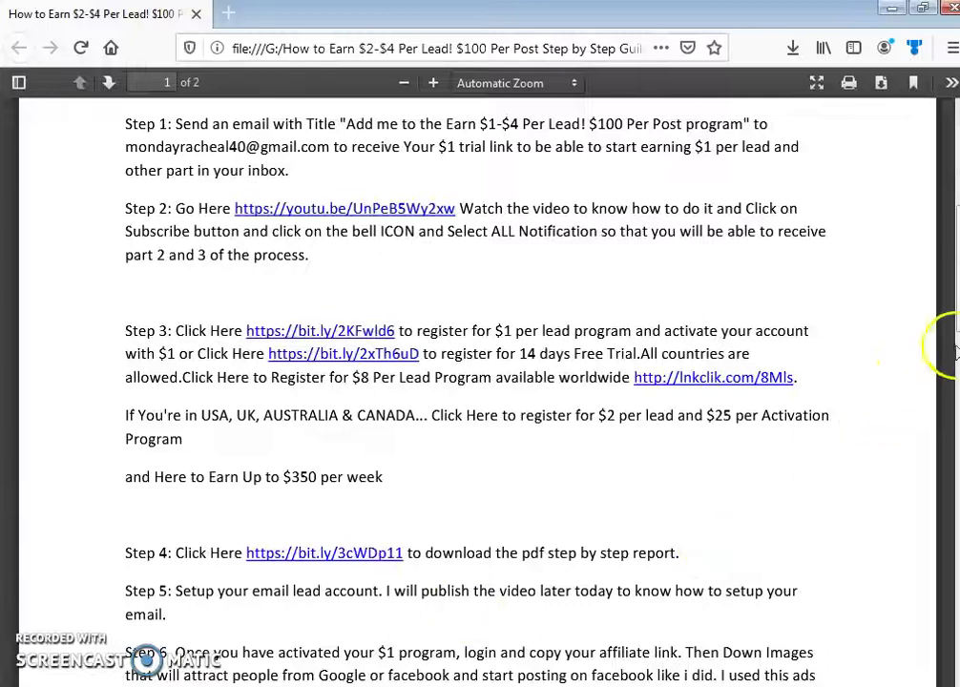
pyautogui.scroll(-5, 478, 382)
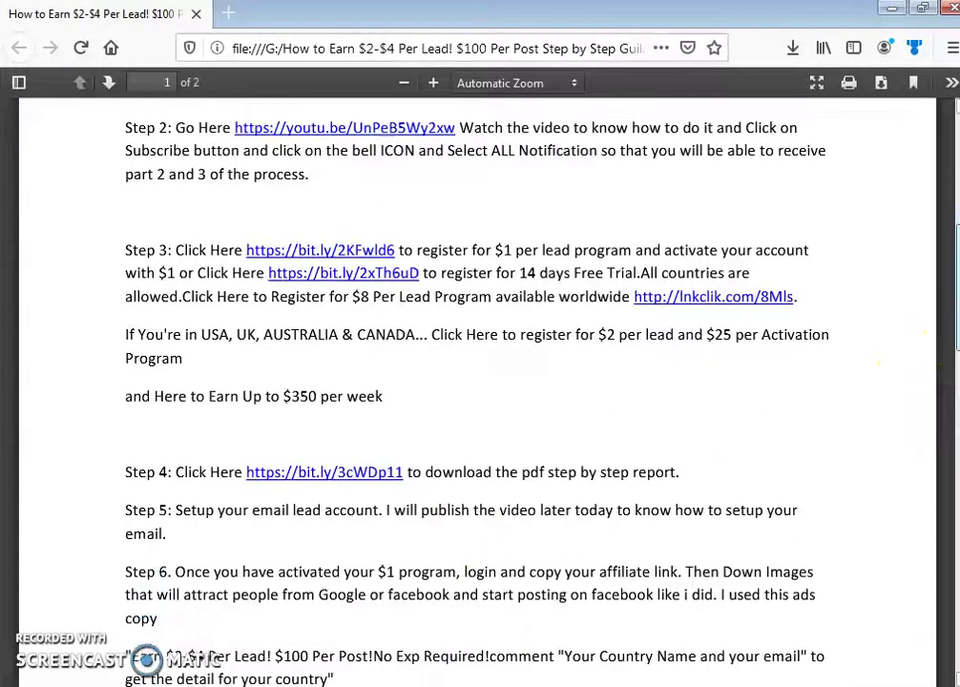
pyautogui.scroll(-1, 477, 382)
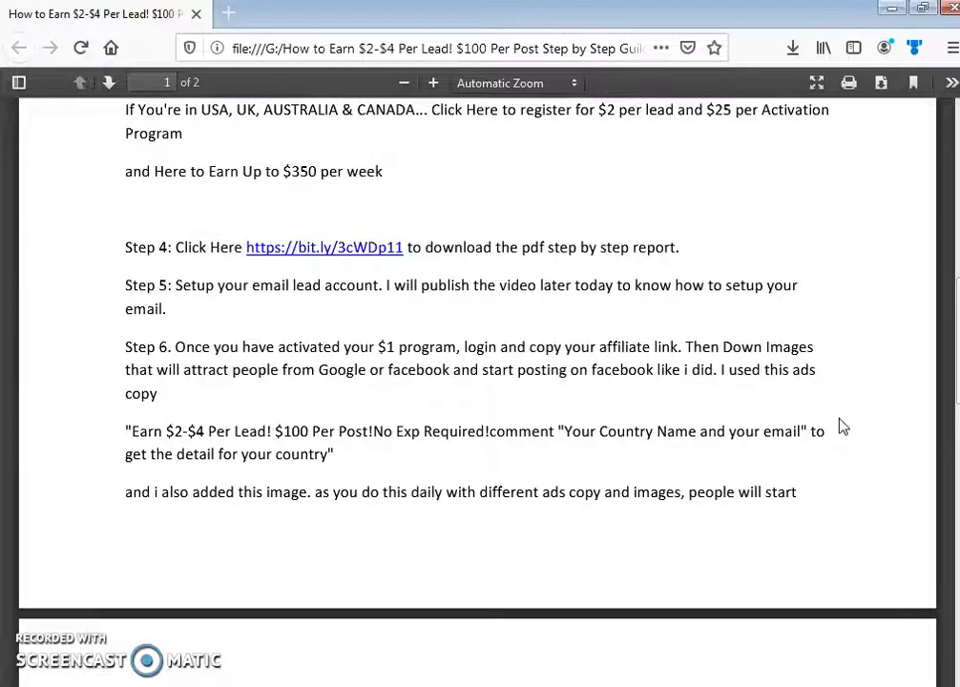
pyautogui.moveTo(953, 367); pyautogui.dragTo(953, 413)
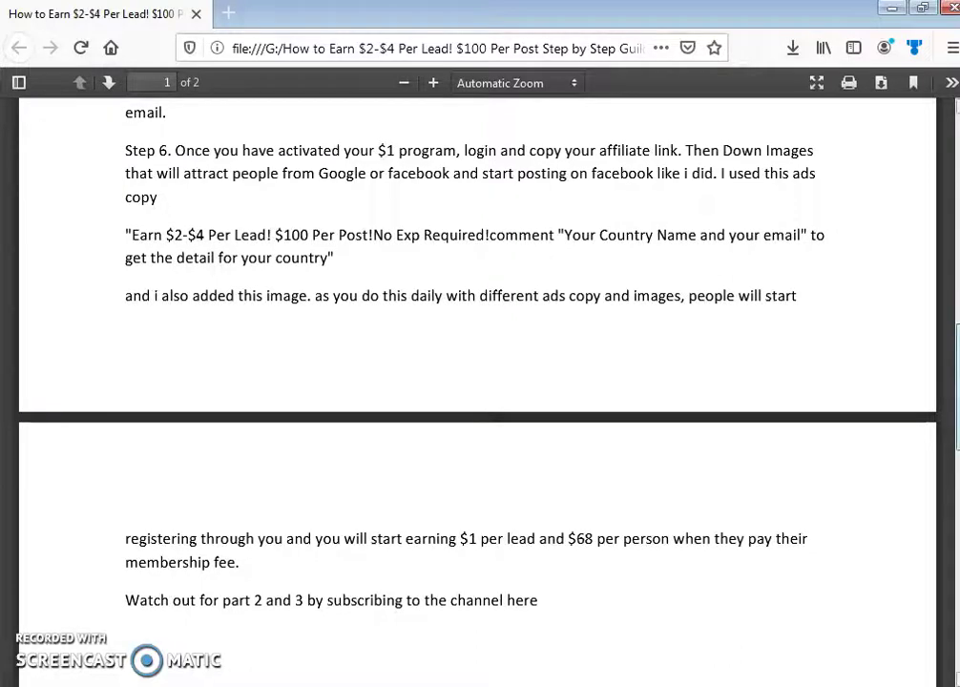
pyautogui.scroll(-8, 477, 382)
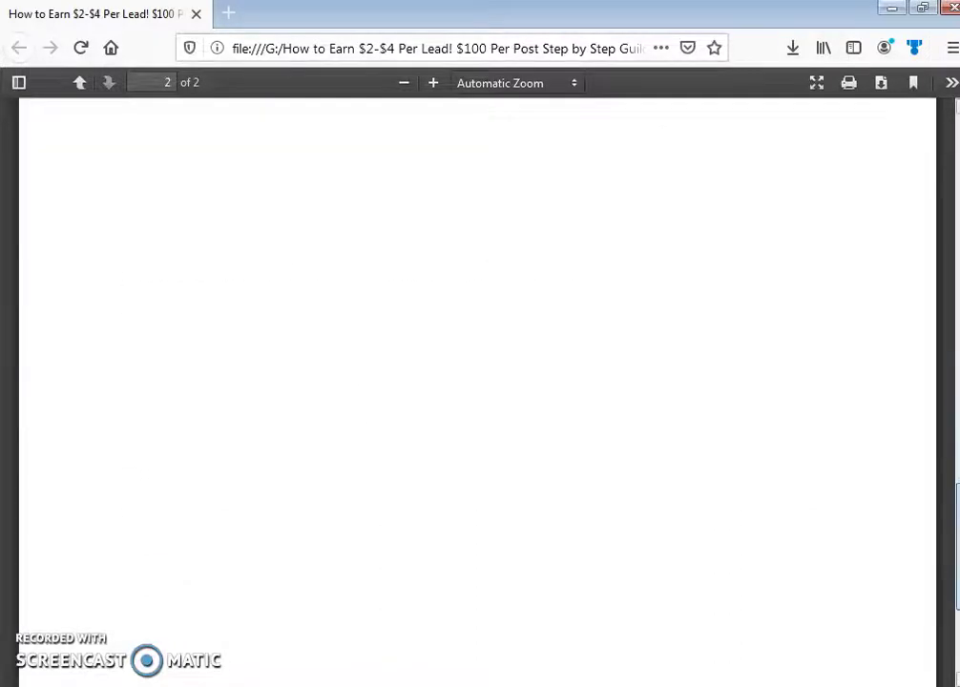
# Check Part 2 of the notes, close the PDF guide, and show Builderall Virtual Office
pyautogui.click(789, 683)
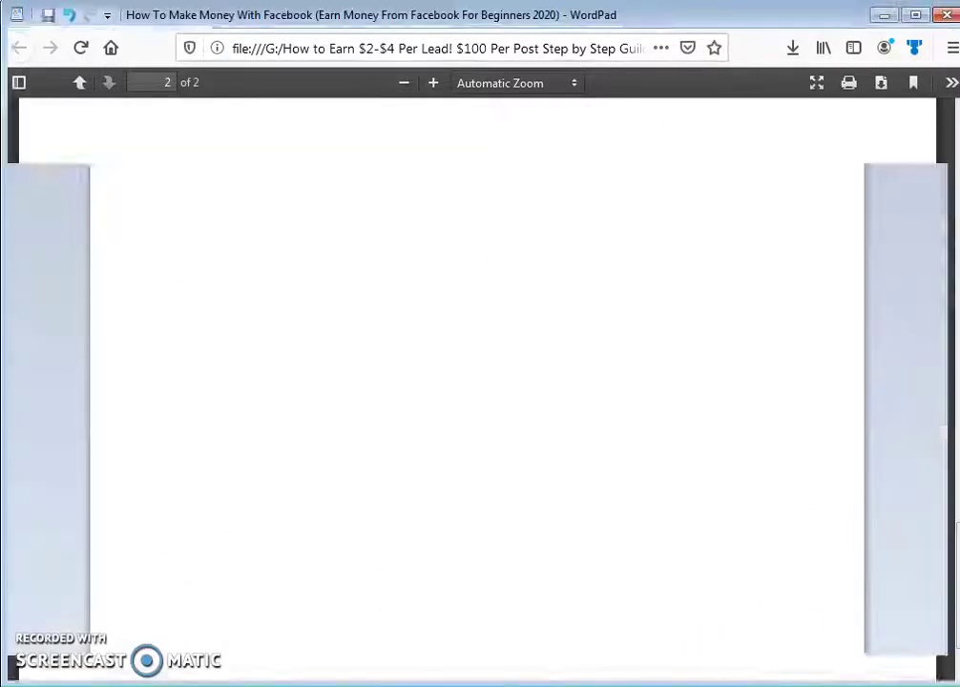
pyautogui.moveTo(955, 455); pyautogui.dragTo(955, 601)
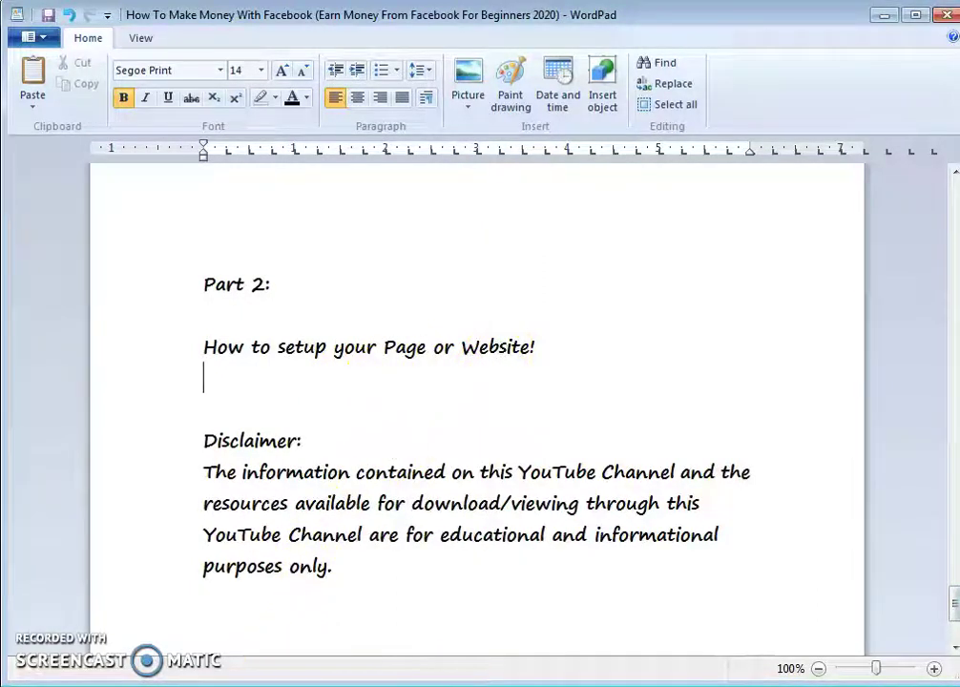
pyautogui.click(289, 686)
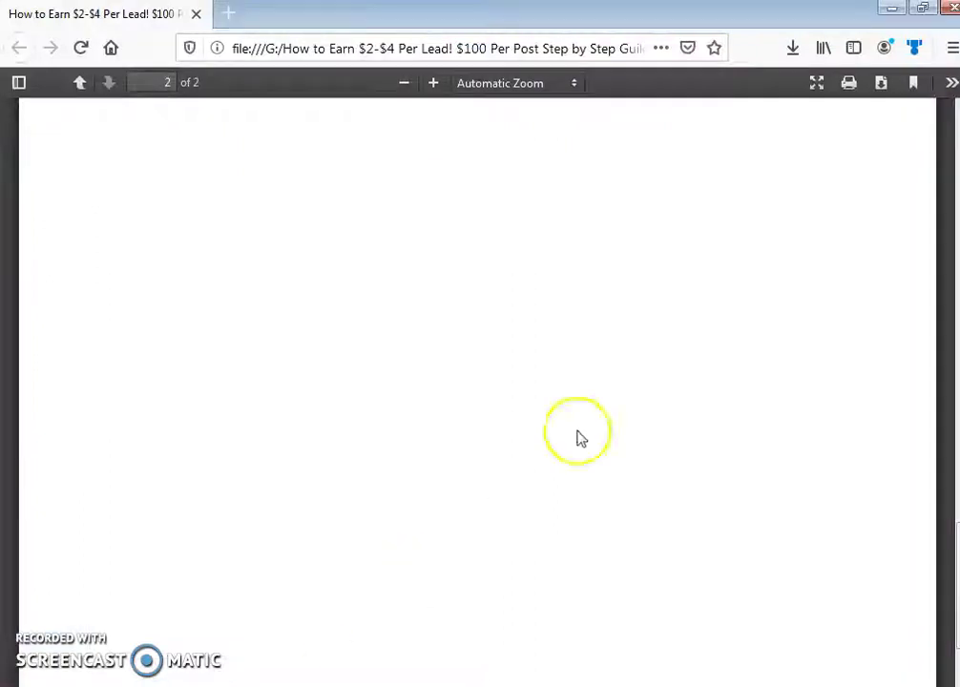
pyautogui.click(948, 9)
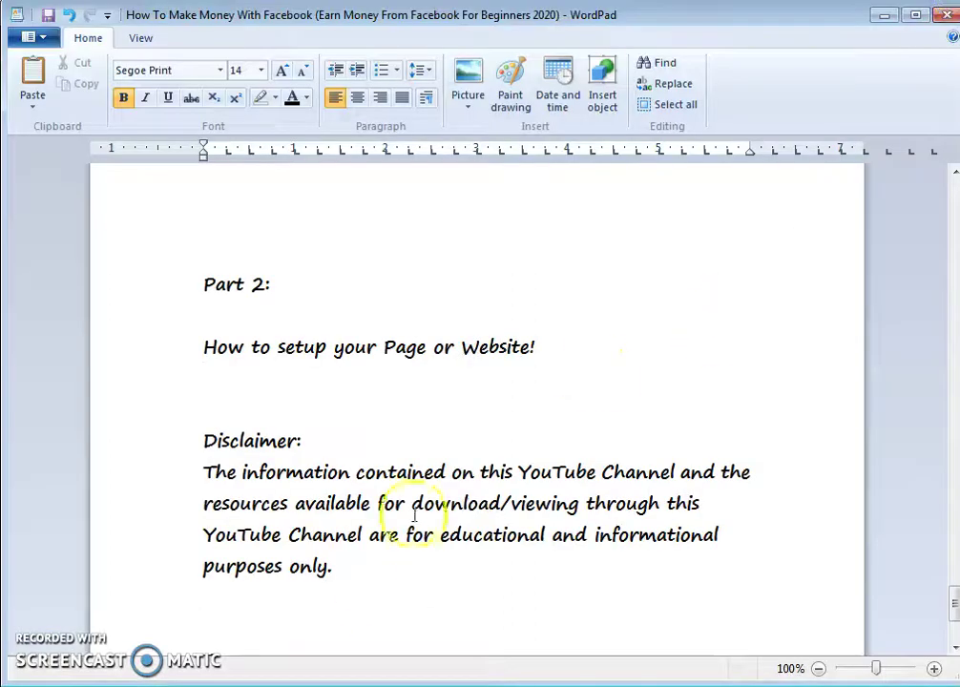
pyautogui.click(143, 686)
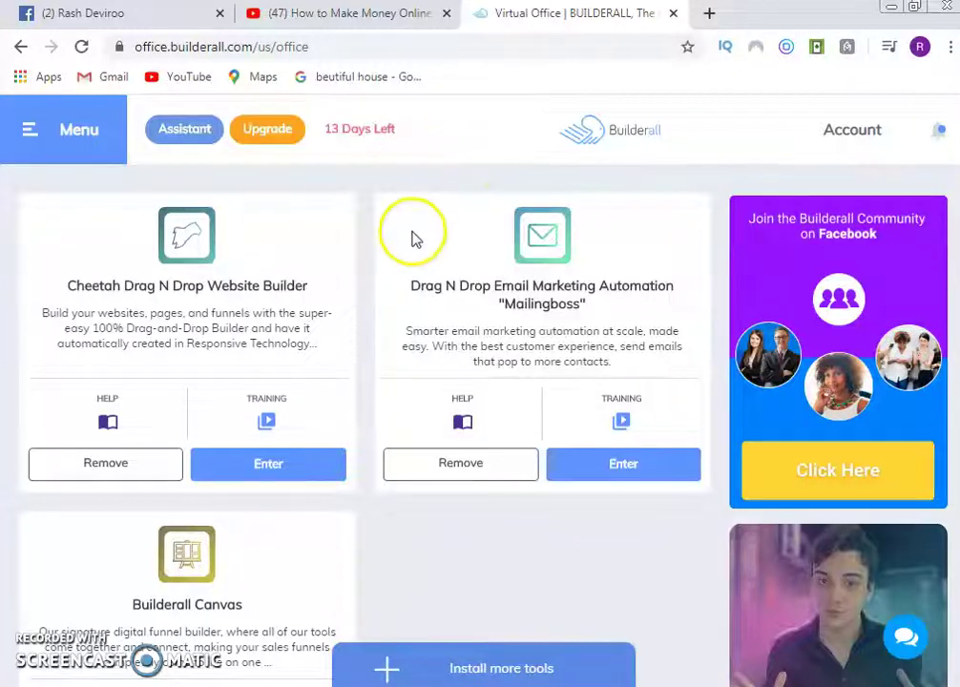
# Launch the Cheetah Drag N Drop Website Builder from the Virtual Office
pyautogui.click(366, 336)
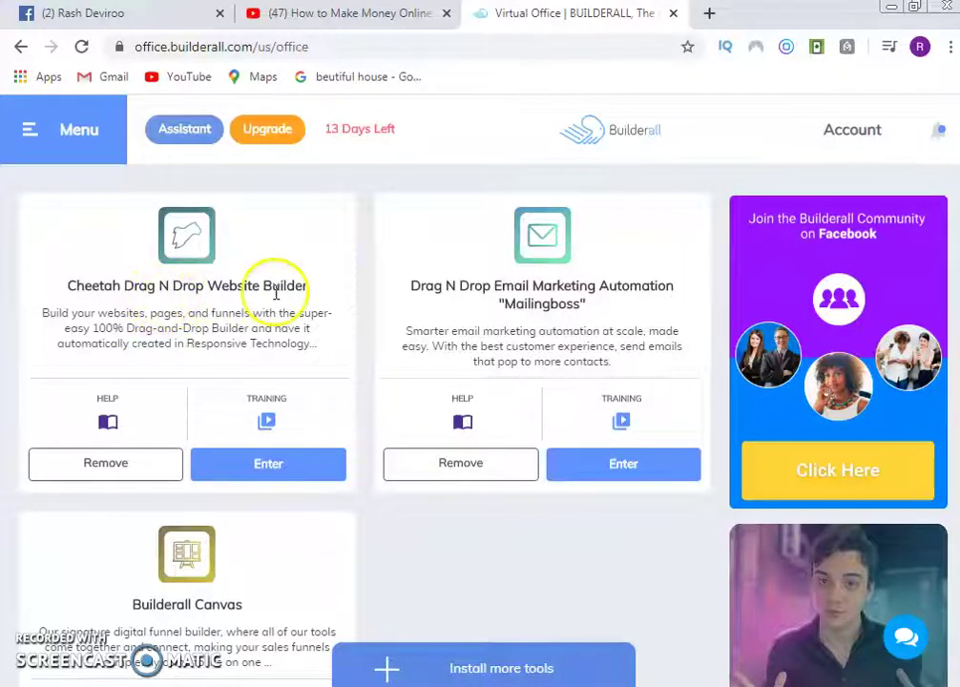
pyautogui.click(267, 474)
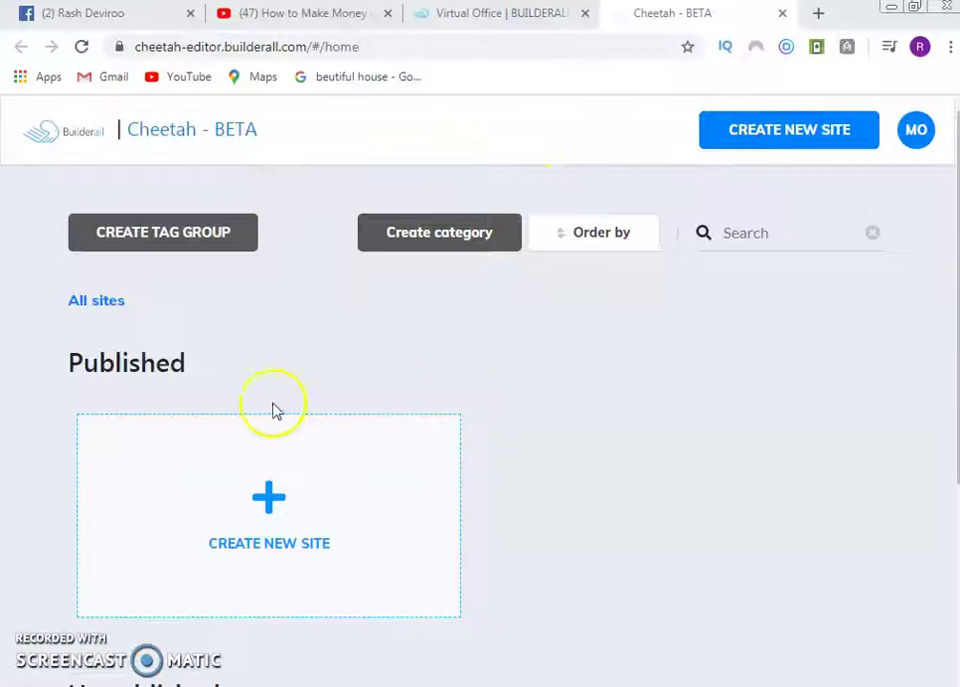
# Start a new site using the suggested title 'How to Make Money Online'
pyautogui.click(266, 510)
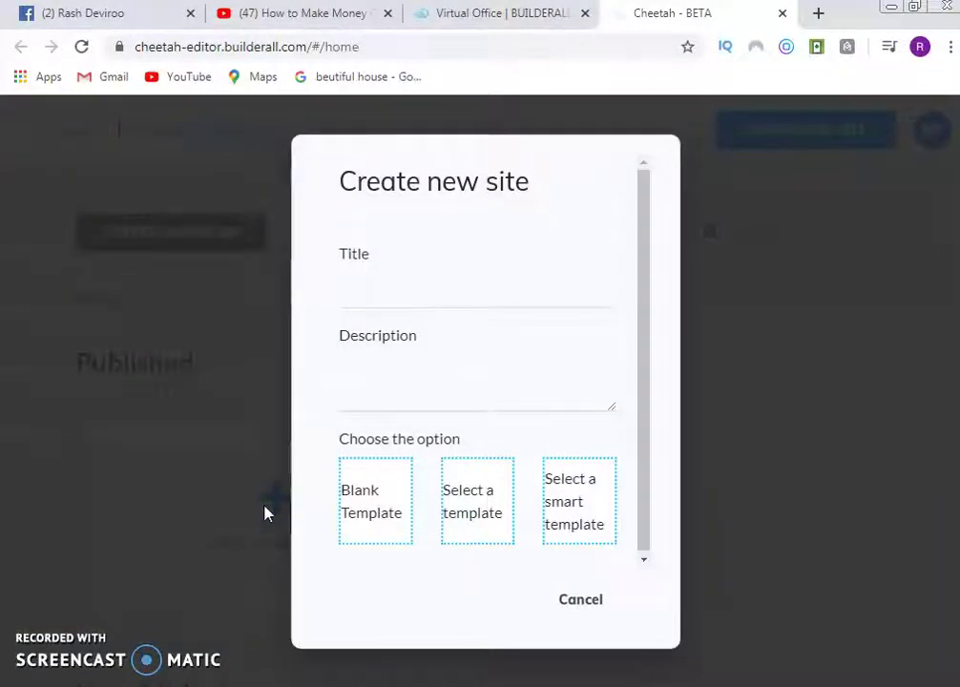
pyautogui.click(408, 300)
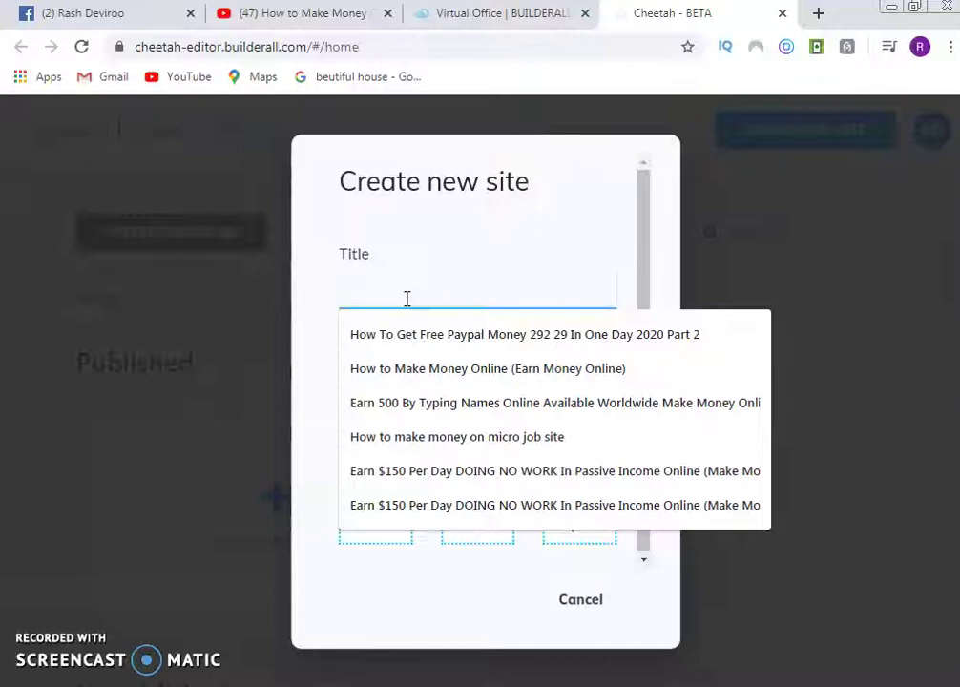
pyautogui.click(443, 369)
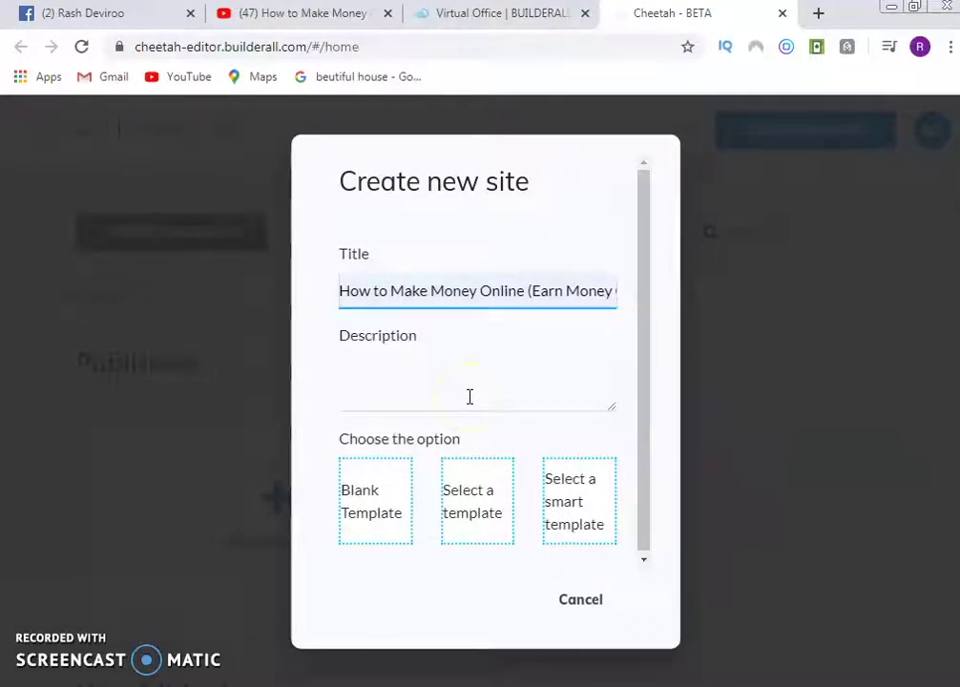
# Copy the title into the description, append 'without leaving your home.', and choose a template
pyautogui.click(385, 356)
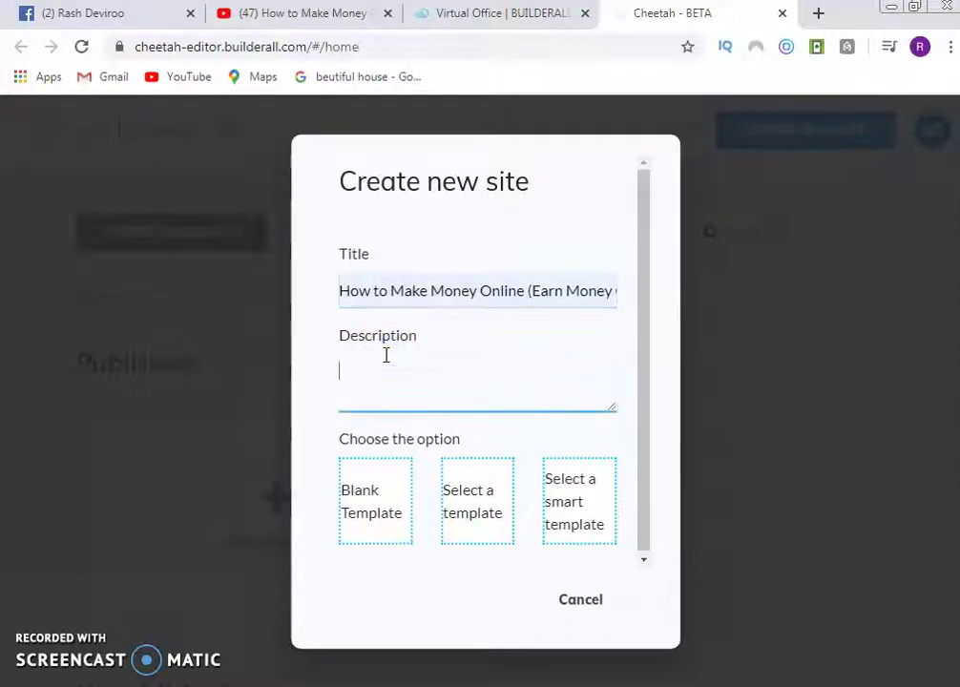
pyautogui.click(428, 291)
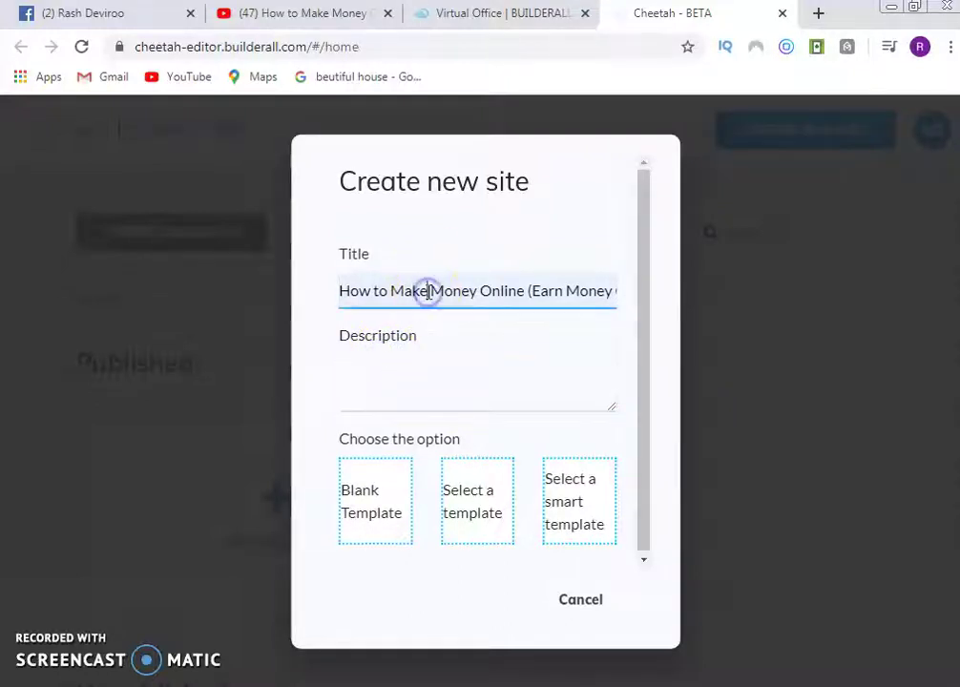
pyautogui.hotkey('ctrl', 'a')
pyautogui.click(421, 350)
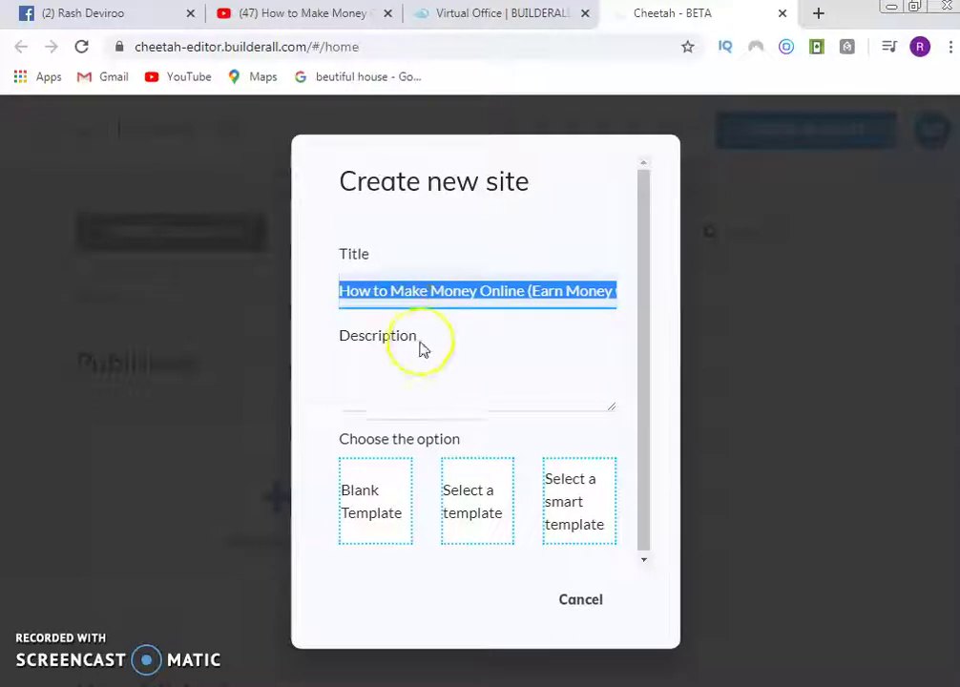
pyautogui.write('How to Make Money Online (Earn Money Online)')
pyautogui.click(422, 403)
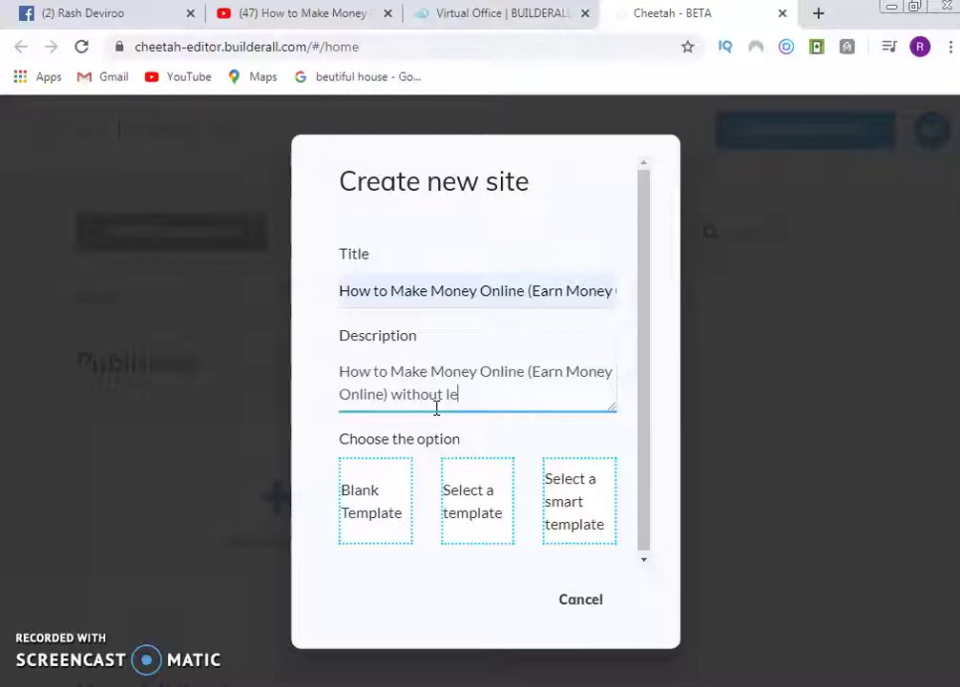
pyautogui.write('ng your home.')
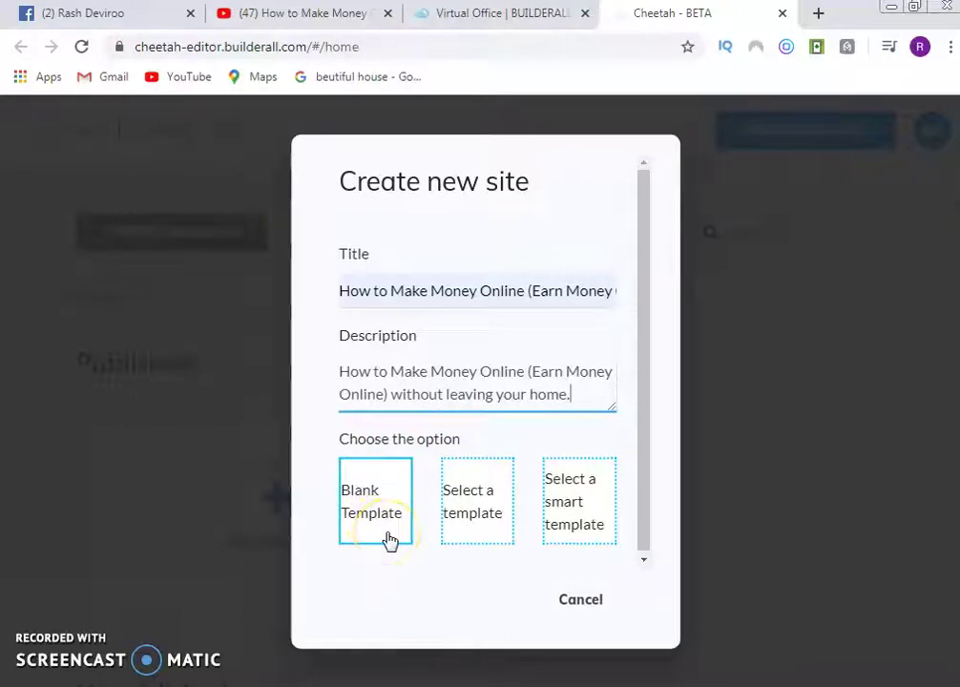
pyautogui.click(490, 519)
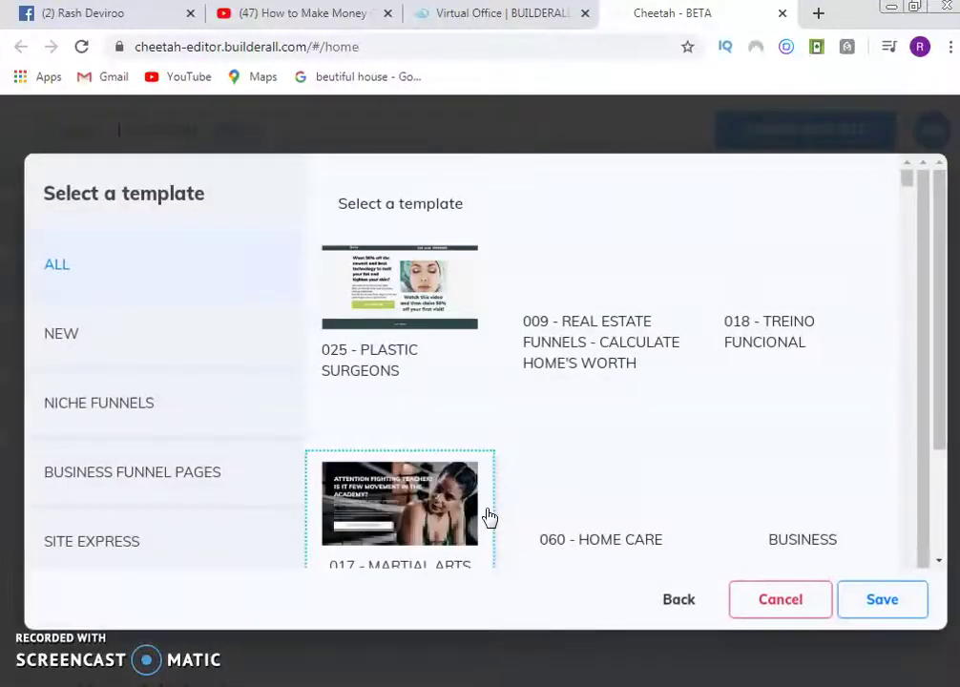
# Preview the 009 real estate template, which times out, then return to site creation
pyautogui.click(663, 398)
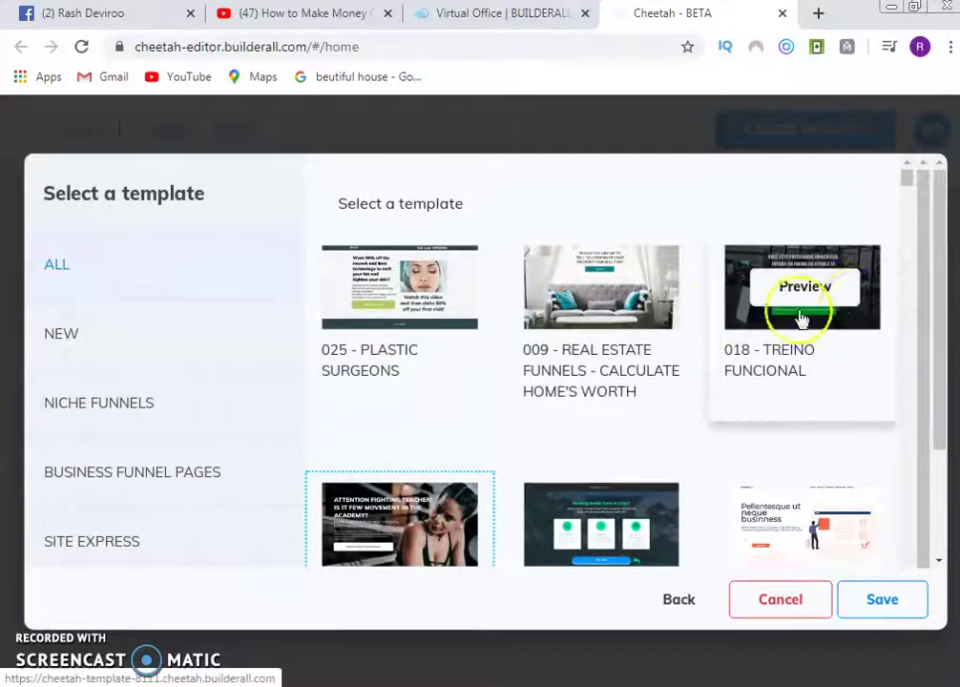
pyautogui.click(401, 299)
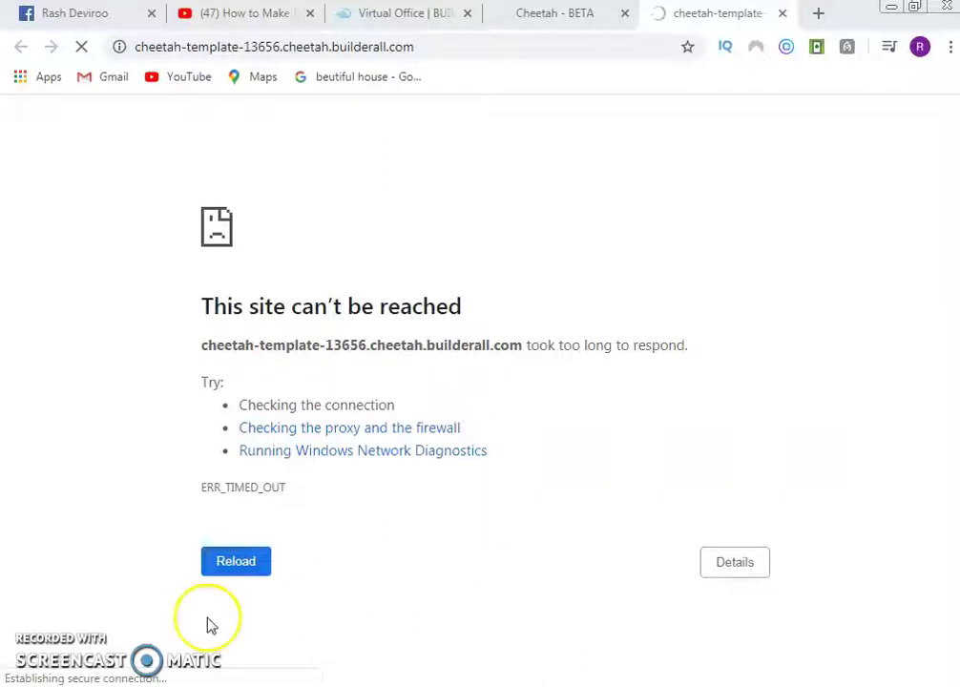
pyautogui.click(559, 14)
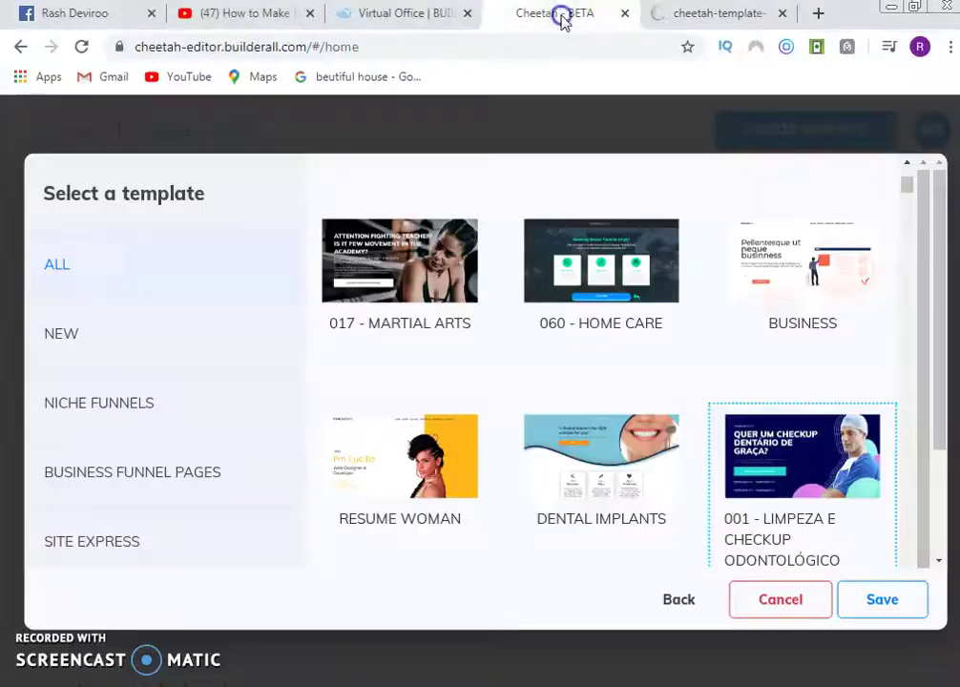
# Cancel the new site and launch Mailingboss from the Virtual Office in another tab
pyautogui.click(782, 602)
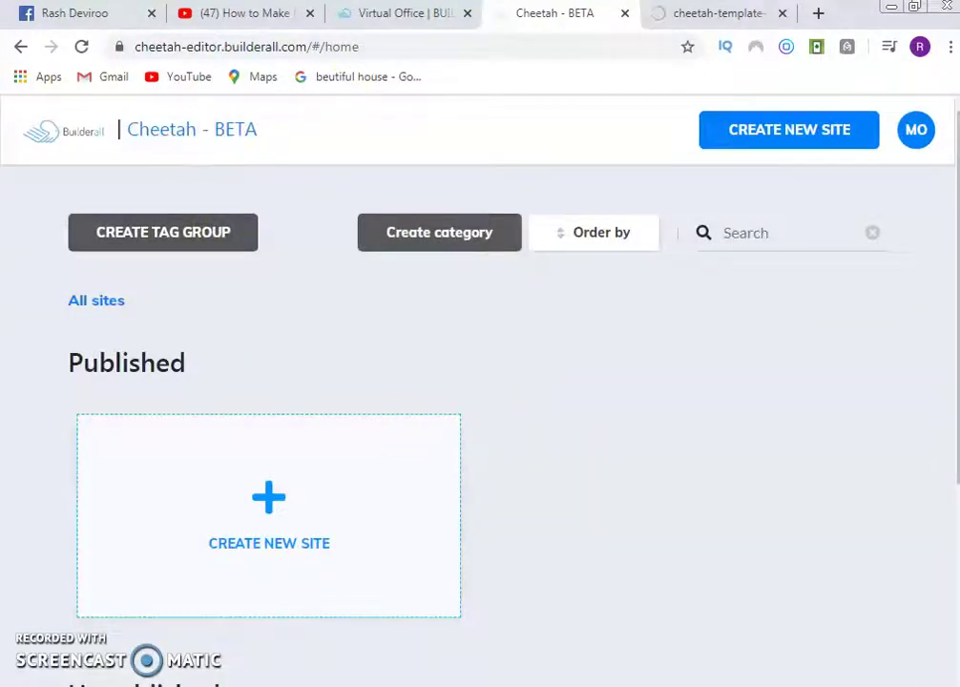
pyautogui.click(420, 14)
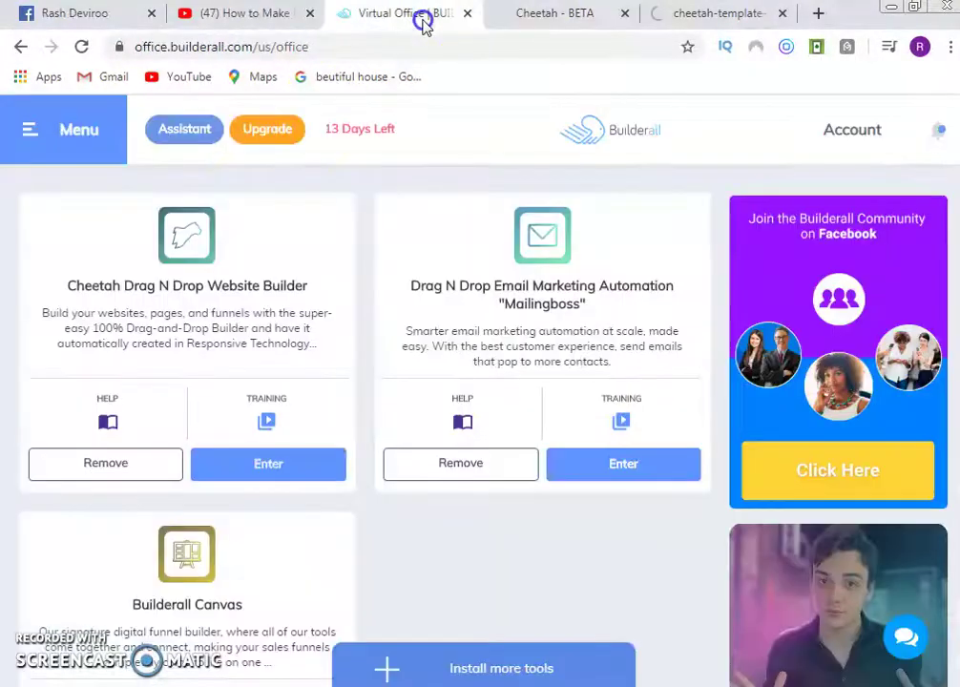
pyautogui.click(614, 464)
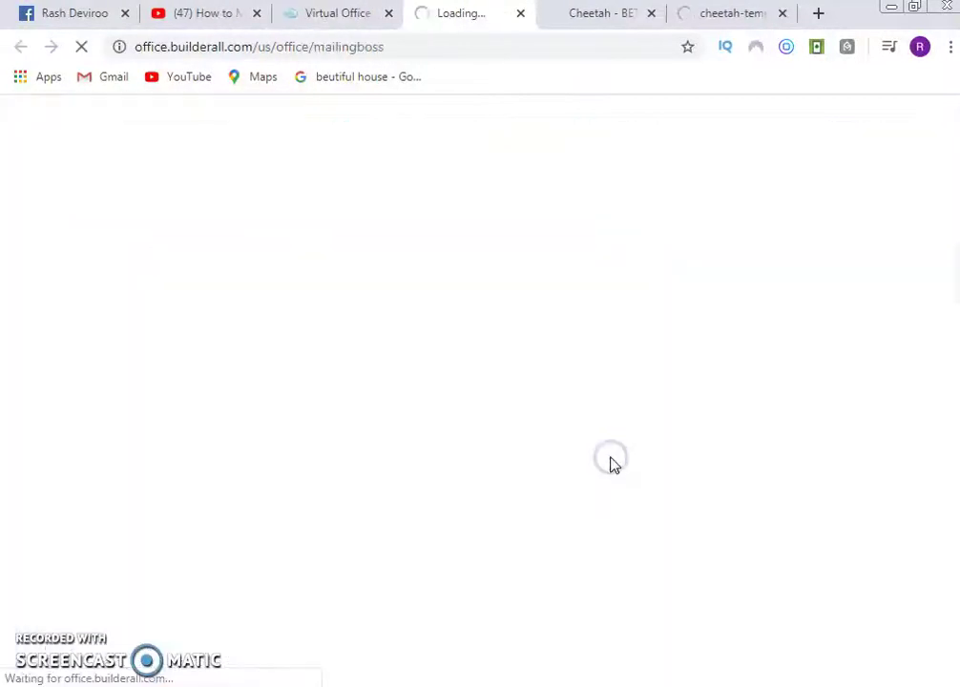
pyautogui.click(622, 17)
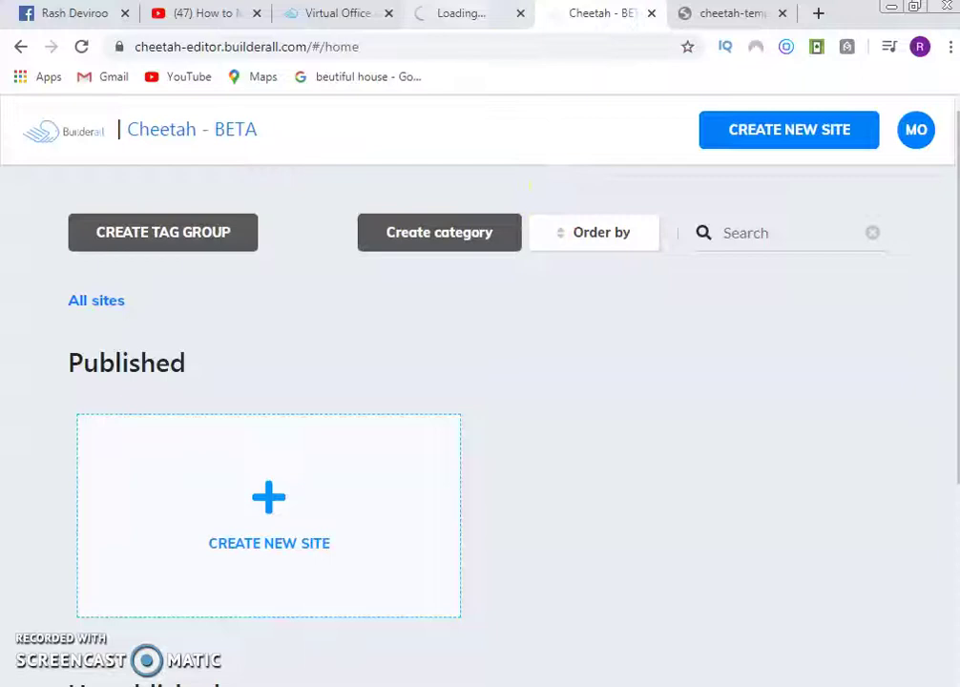
# Check the Mailingboss tab, which times out, then return to the Facebook profile
pyautogui.click(473, 19)
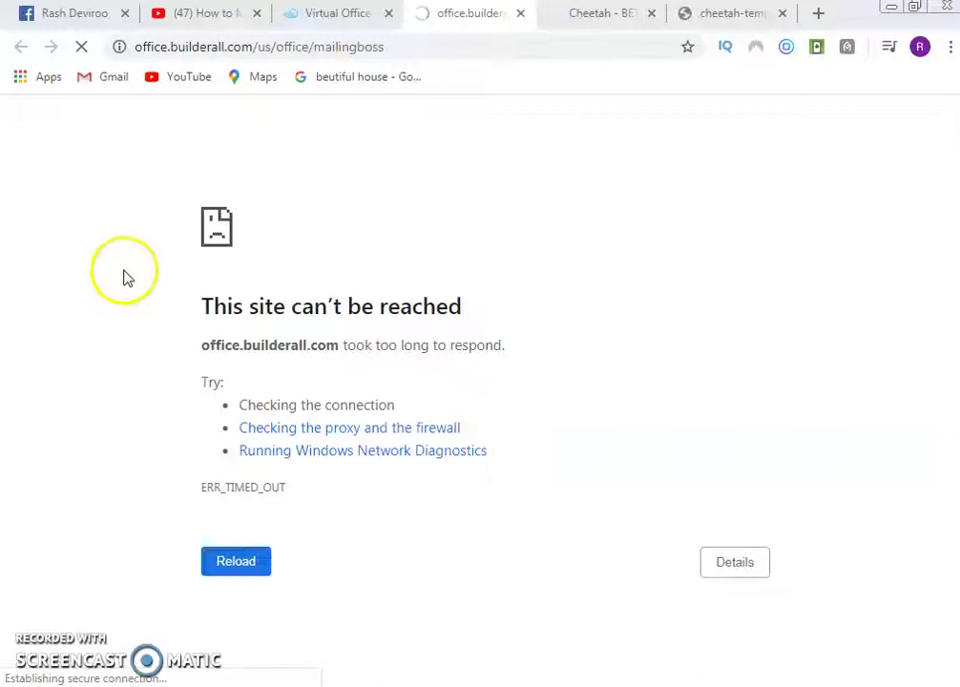
pyautogui.click(77, 13)
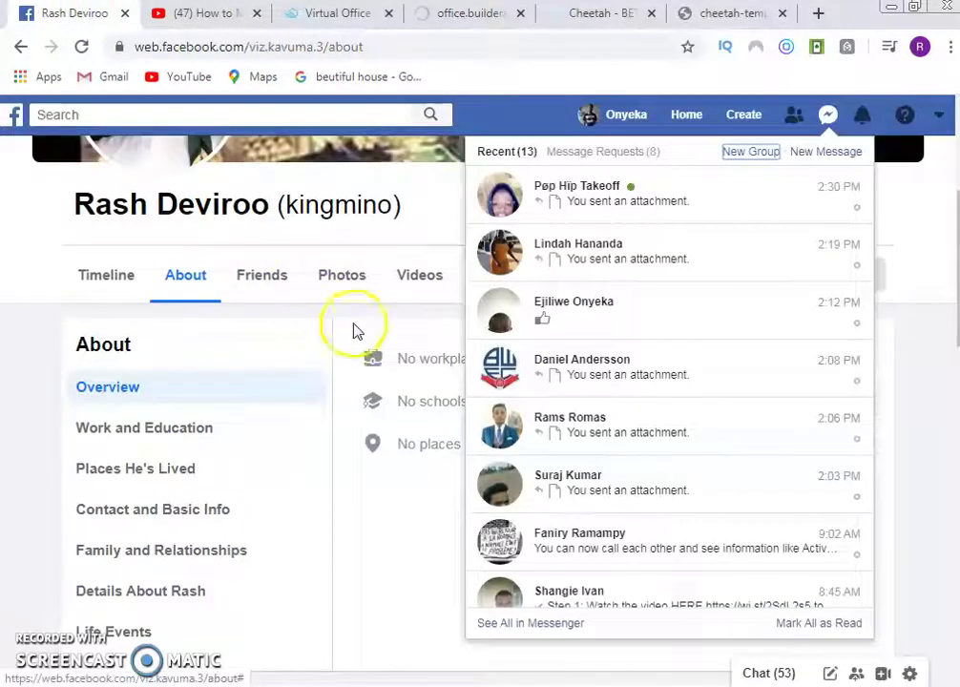
# Go to the News Feed and open the post you were tagged in
pyautogui.click(680, 116)
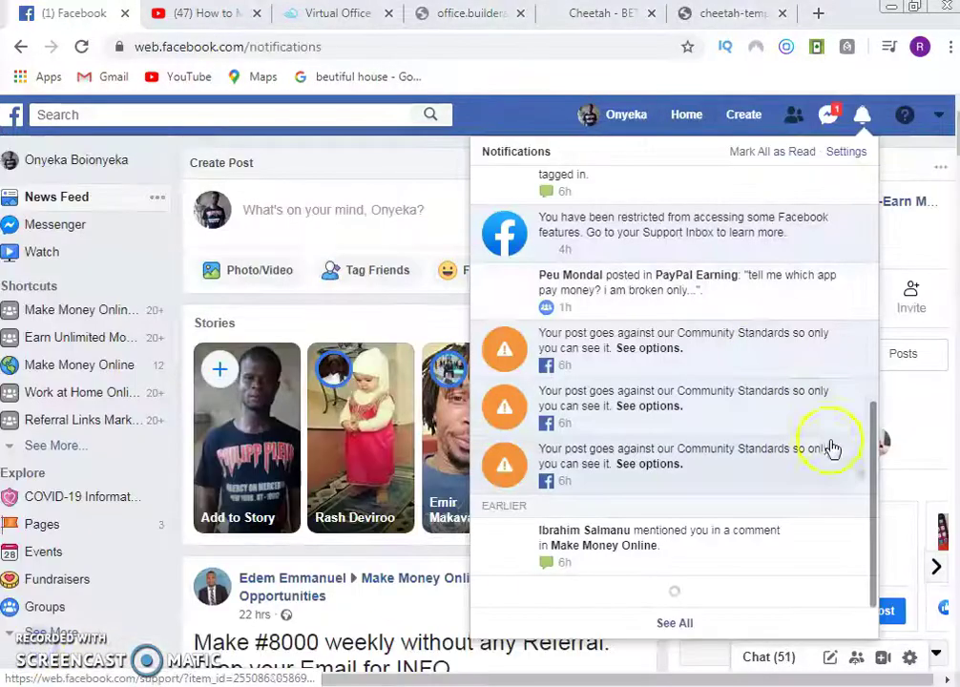
pyautogui.moveTo(873, 444); pyautogui.dragTo(865, 360)
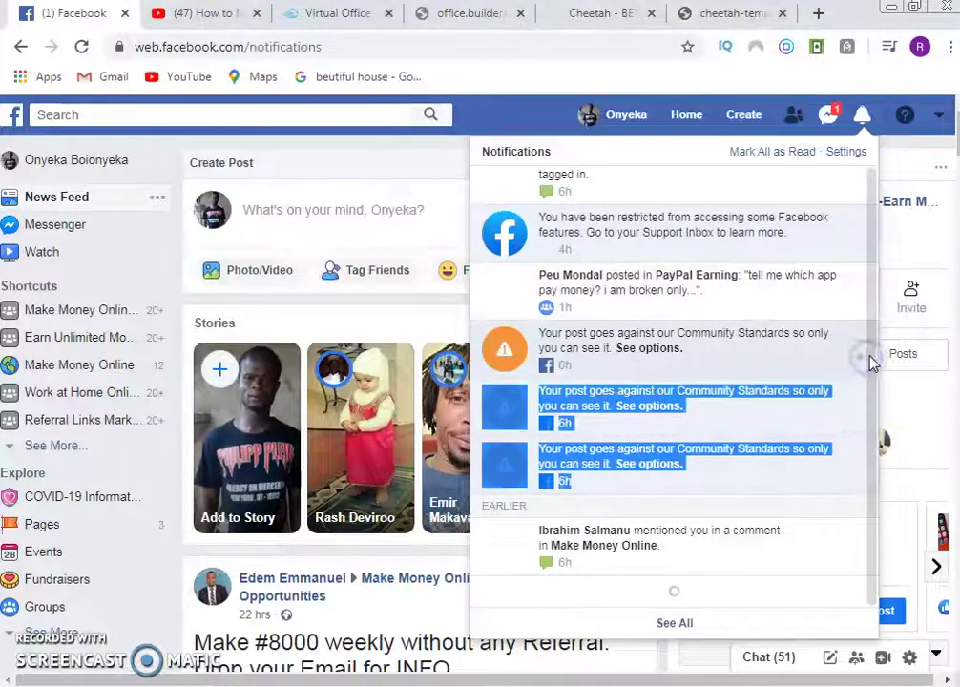
pyautogui.click(871, 361)
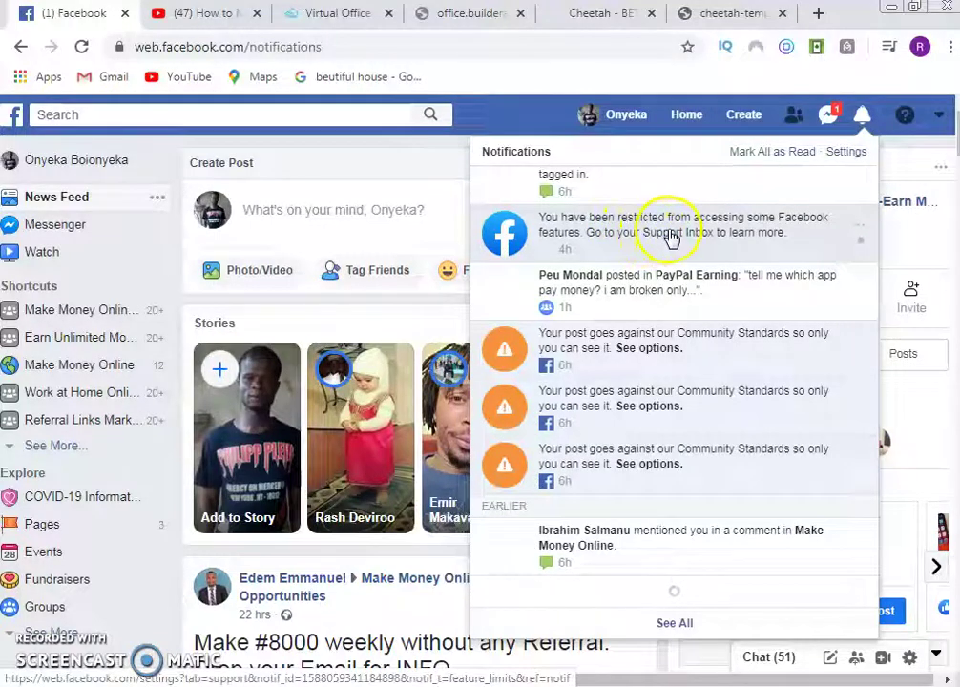
pyautogui.click(631, 185)
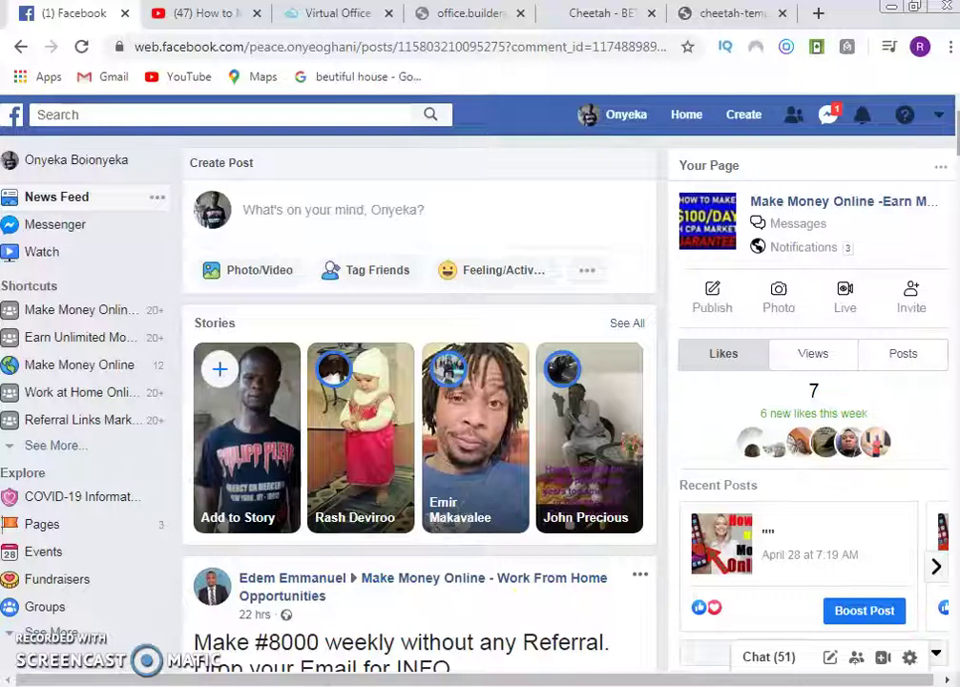
# Scroll down through the money-making comments on the current post
pyautogui.scroll(-8, 420, 381)
pyautogui.scroll(-12, 420, 382)
pyautogui.scroll(-10, 420, 382)
pyautogui.scroll(-12, 420, 382)
pyautogui.scroll(-5, 420, 381)
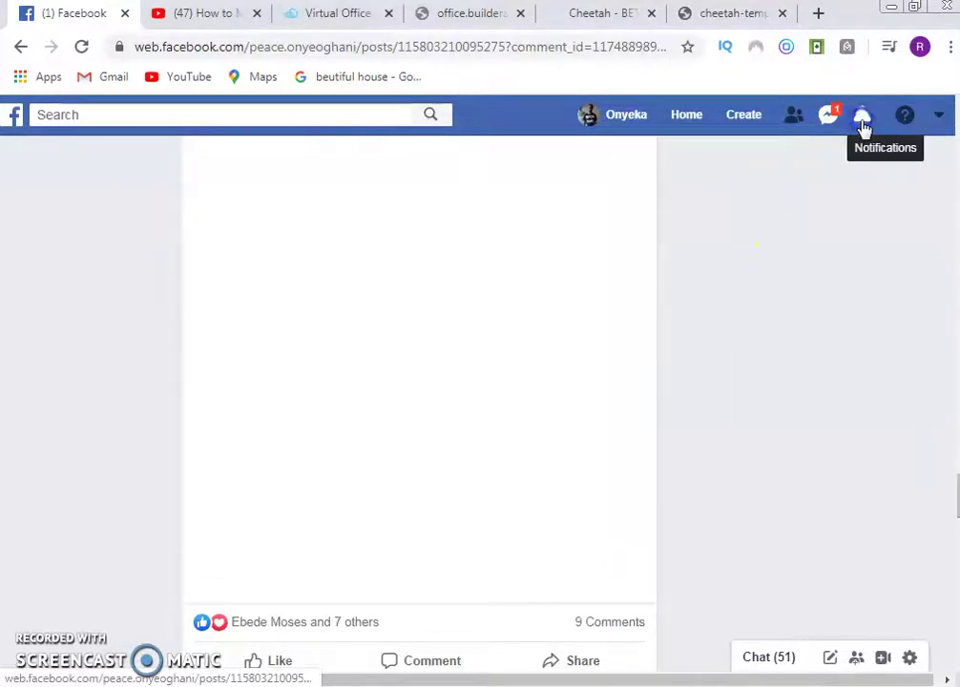
# Open the full notifications page and scroll through it
pyautogui.click(863, 124)
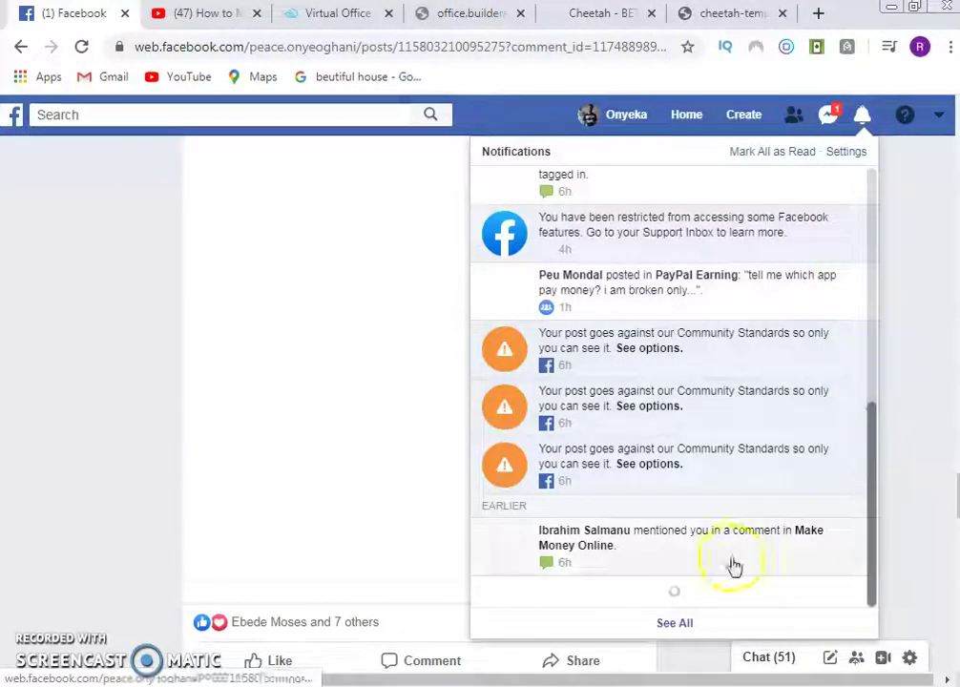
pyautogui.click(677, 624)
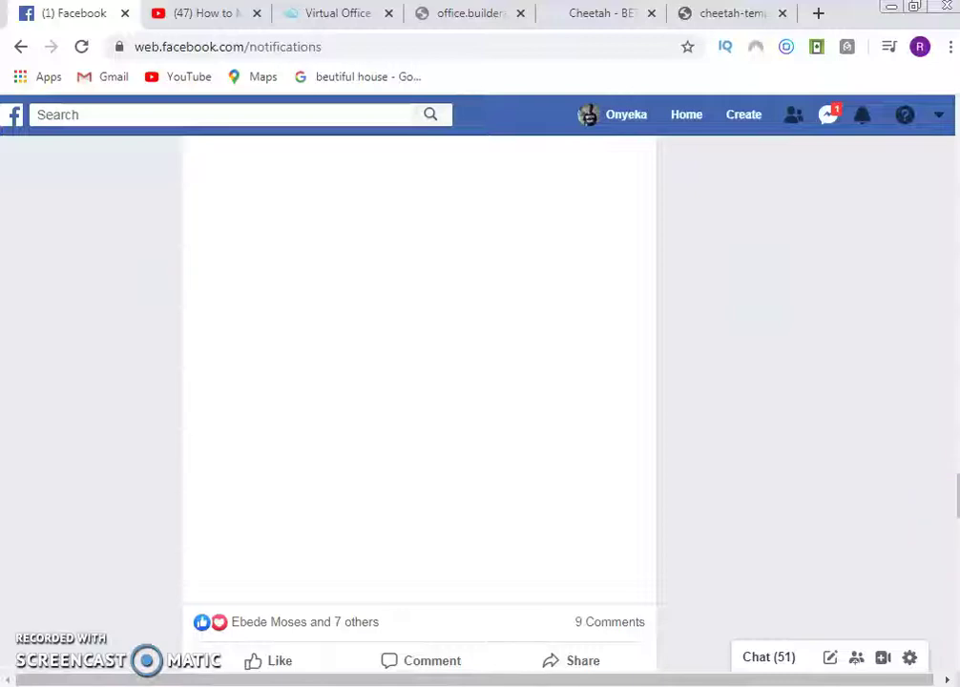
pyautogui.scroll(5, 931, 496)
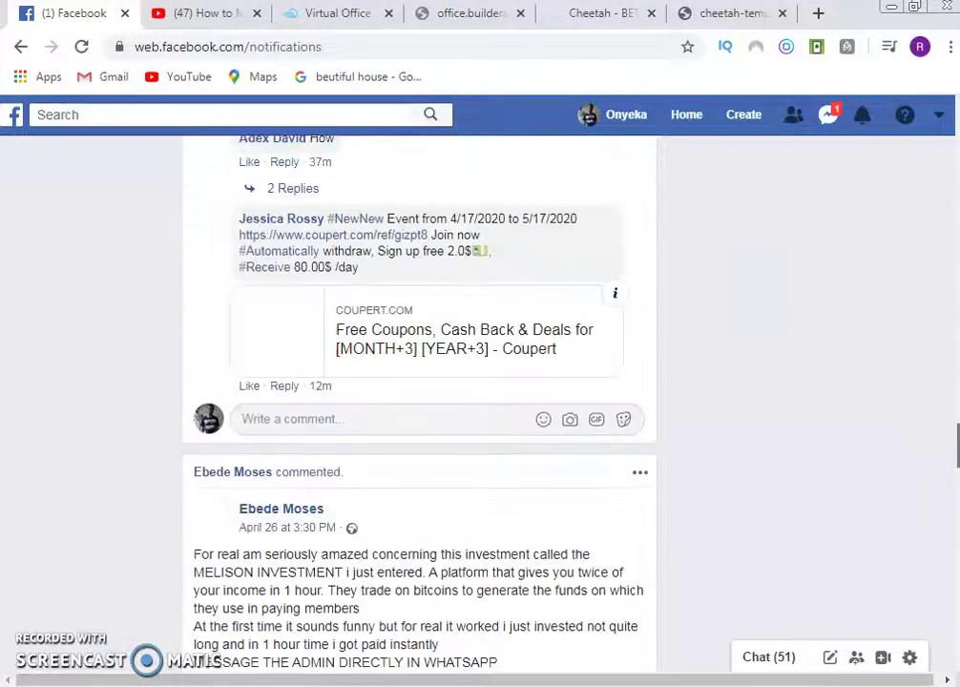
pyautogui.moveTo(955, 441); pyautogui.dragTo(932, 658)
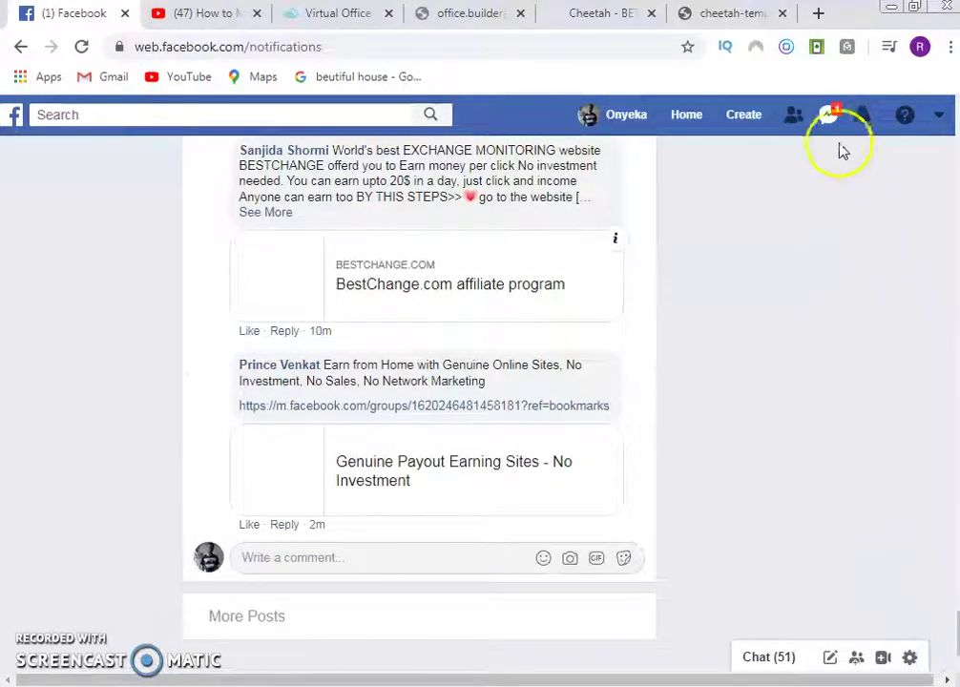
# Open the tagged post from notifications to show its BestChange and payout-site comments
pyautogui.click(863, 118)
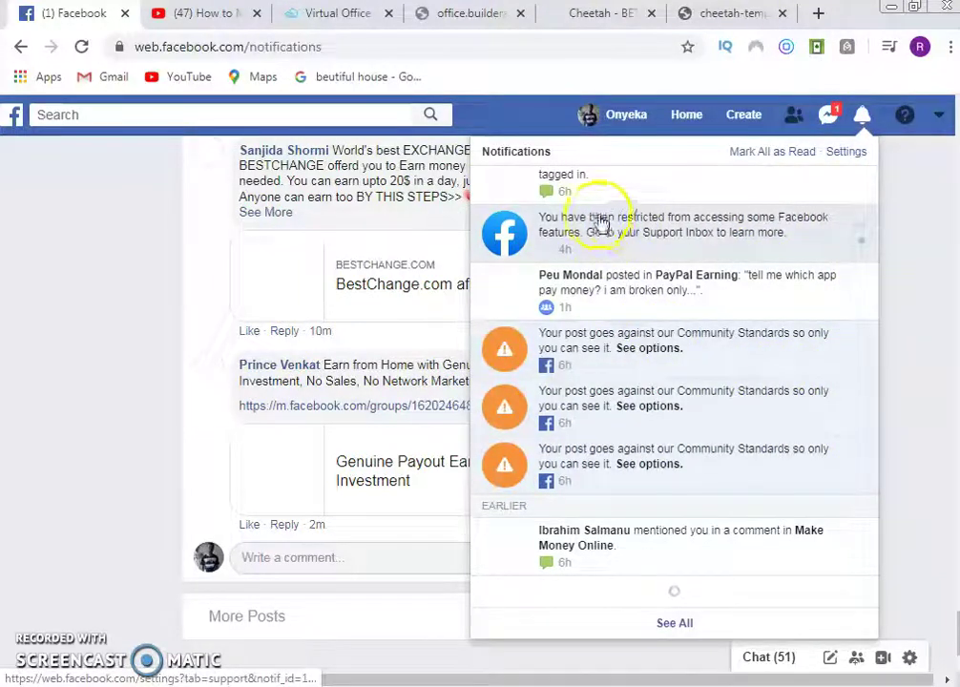
pyautogui.click(594, 170)
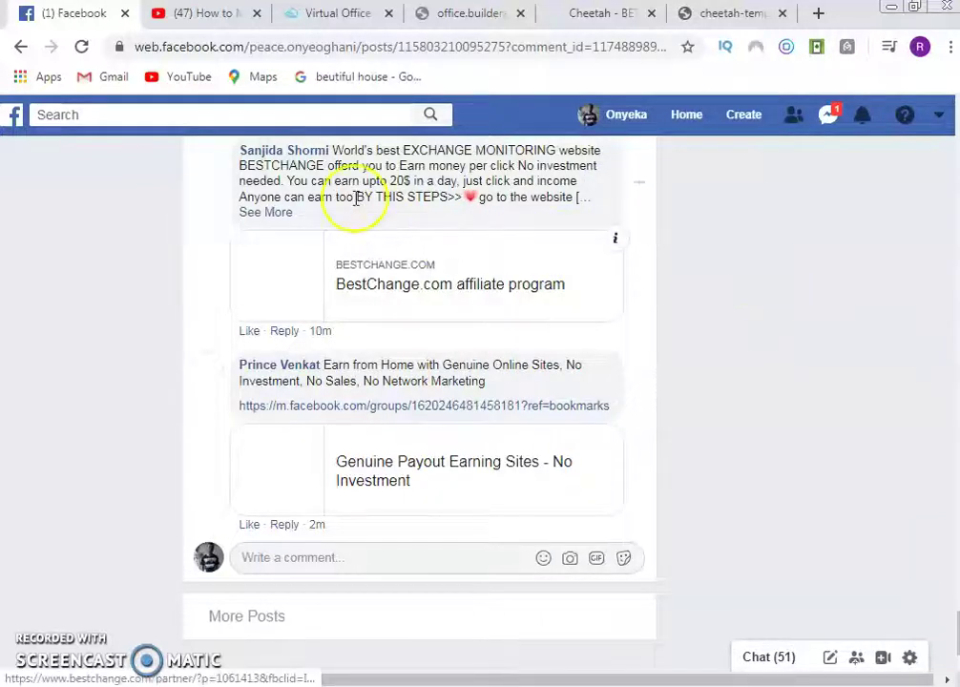
pyautogui.click(325, 116)
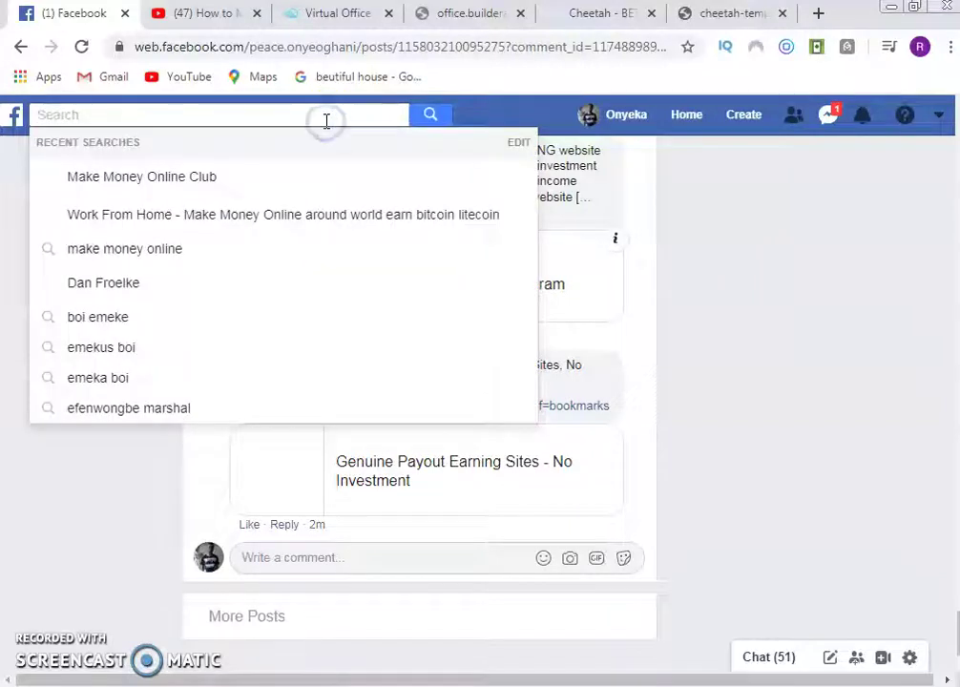
# Search for 'make money online groups' and filter the results to Groups only
pyautogui.click(230, 180)
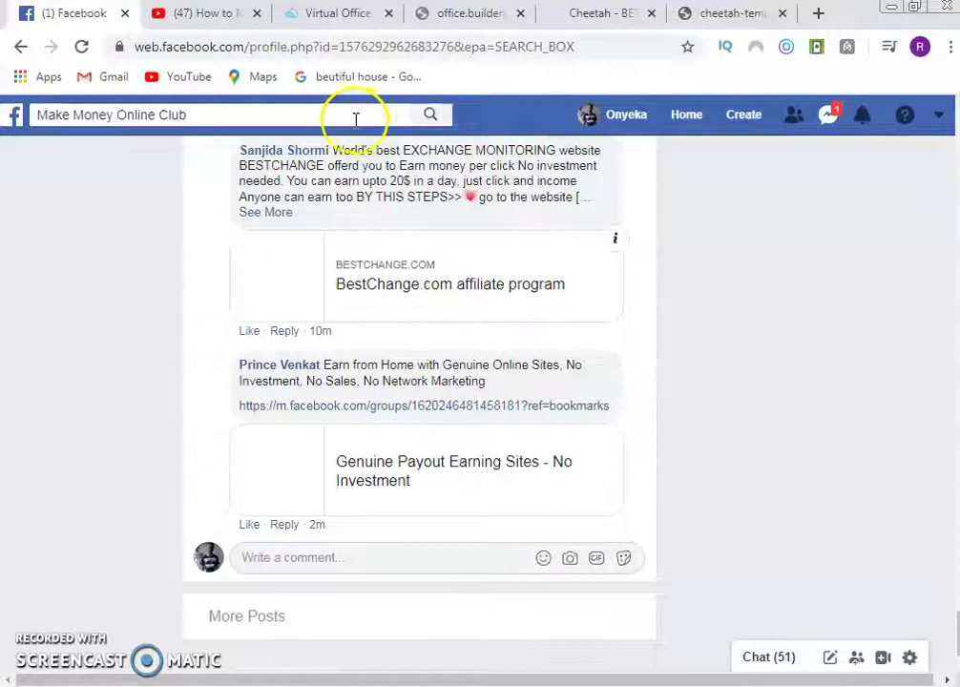
pyautogui.click(435, 115)
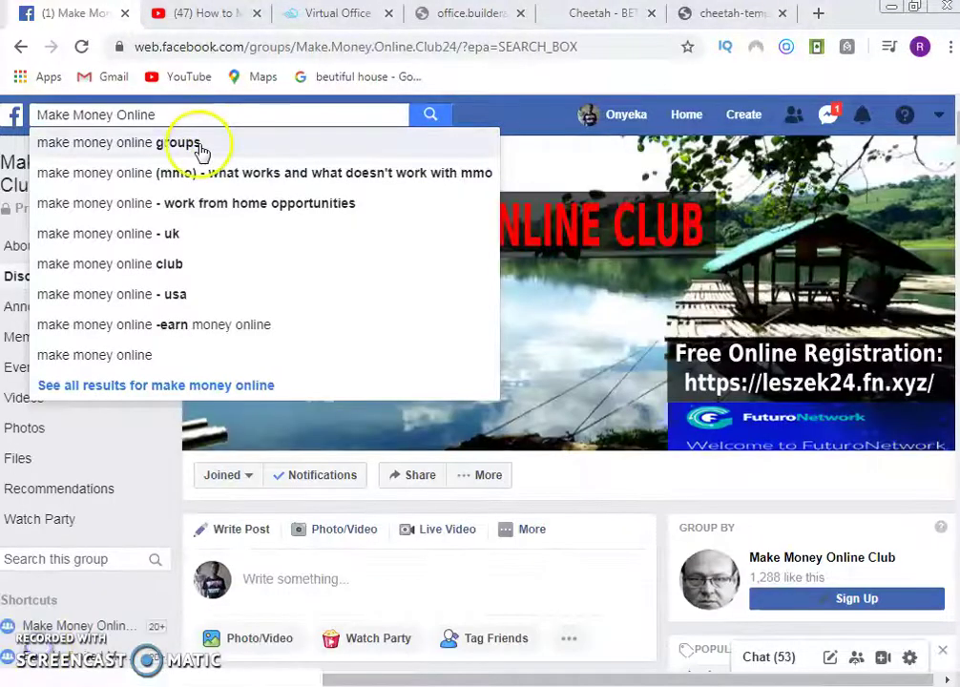
pyautogui.click(199, 148)
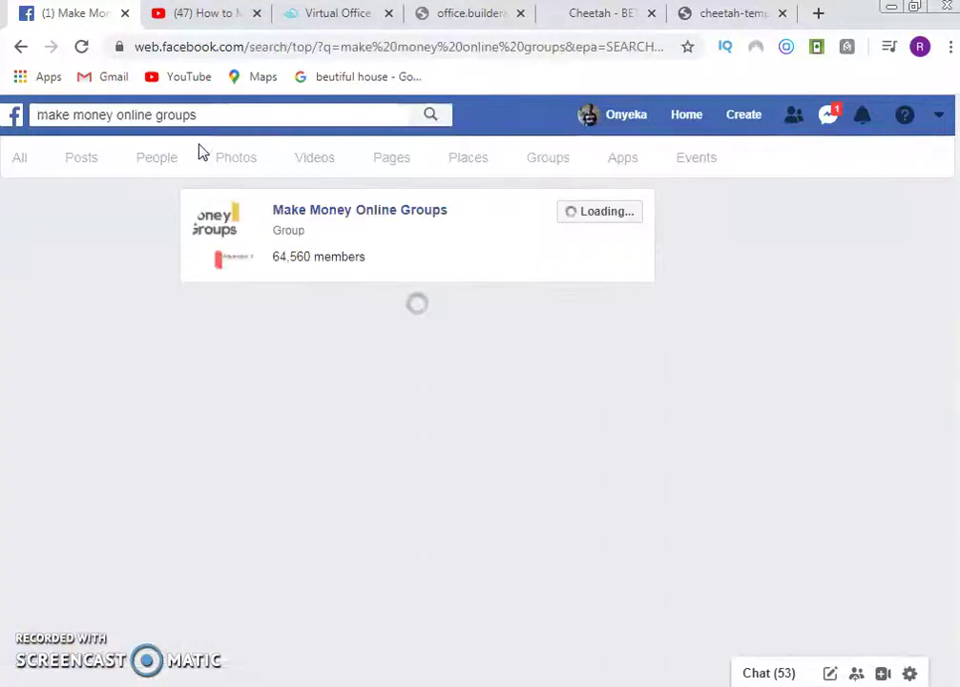
pyautogui.click(220, 156)
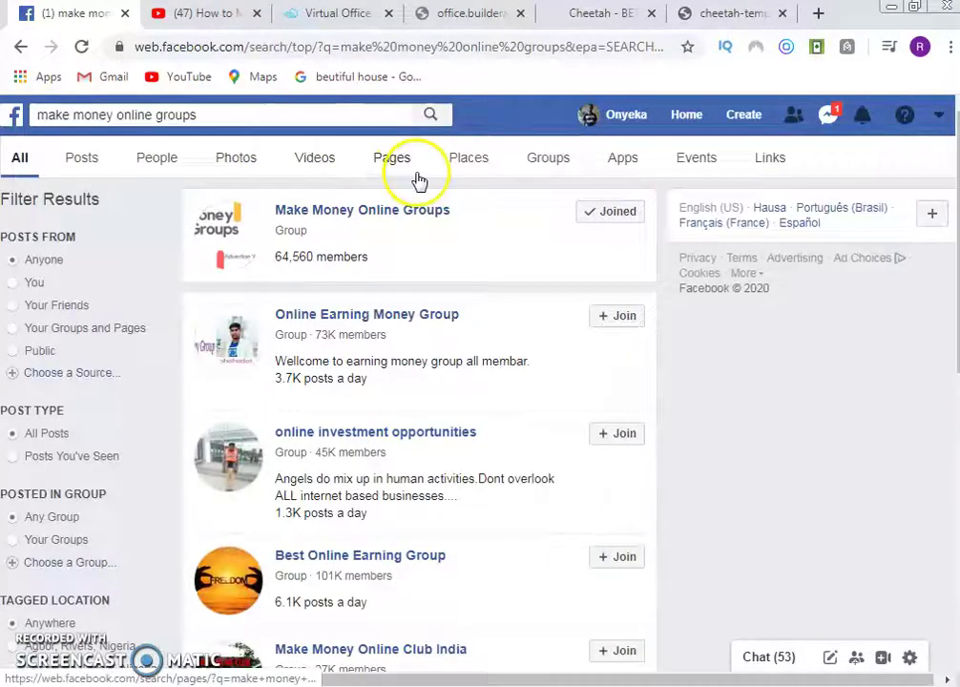
pyautogui.click(548, 162)
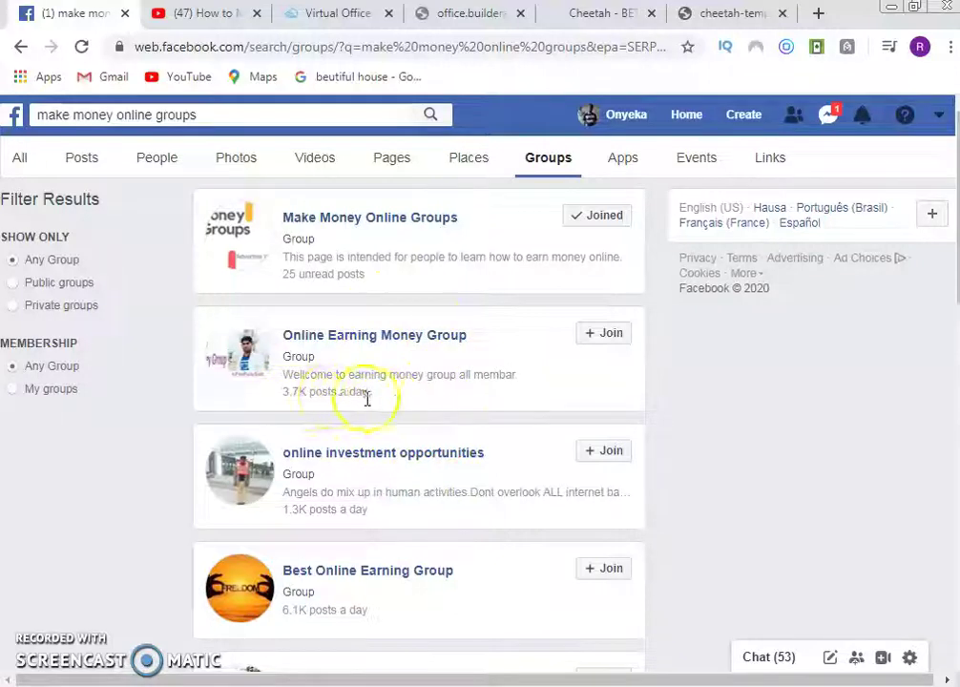
# Request to join Online Earning Money Group answering Yes twice, then dismiss Action Blocked
pyautogui.click(592, 334)
pyautogui.moveTo(593, 337)
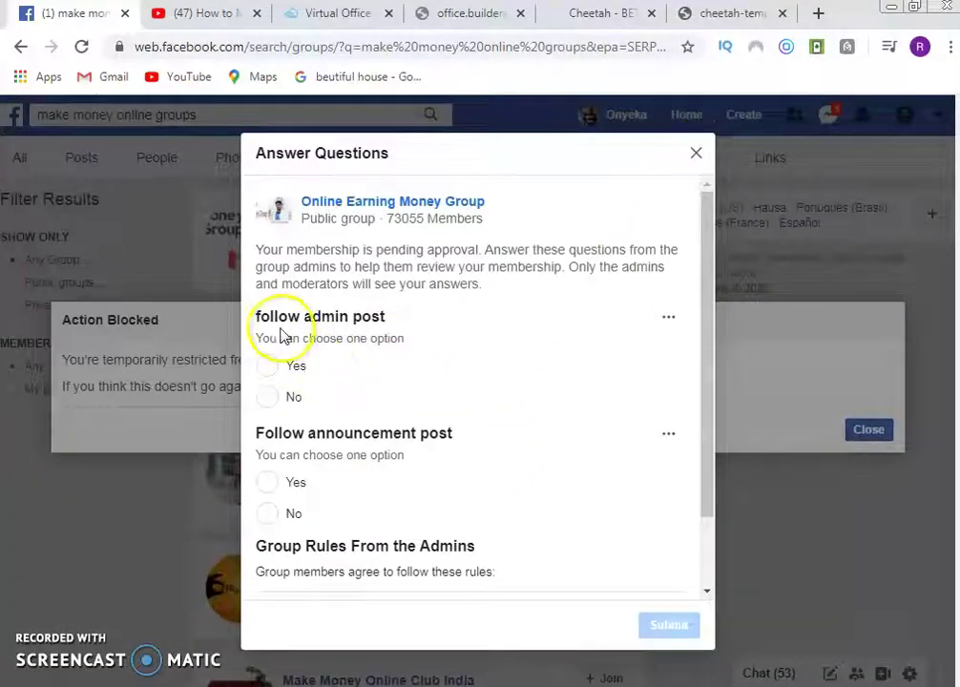
pyautogui.click(268, 367)
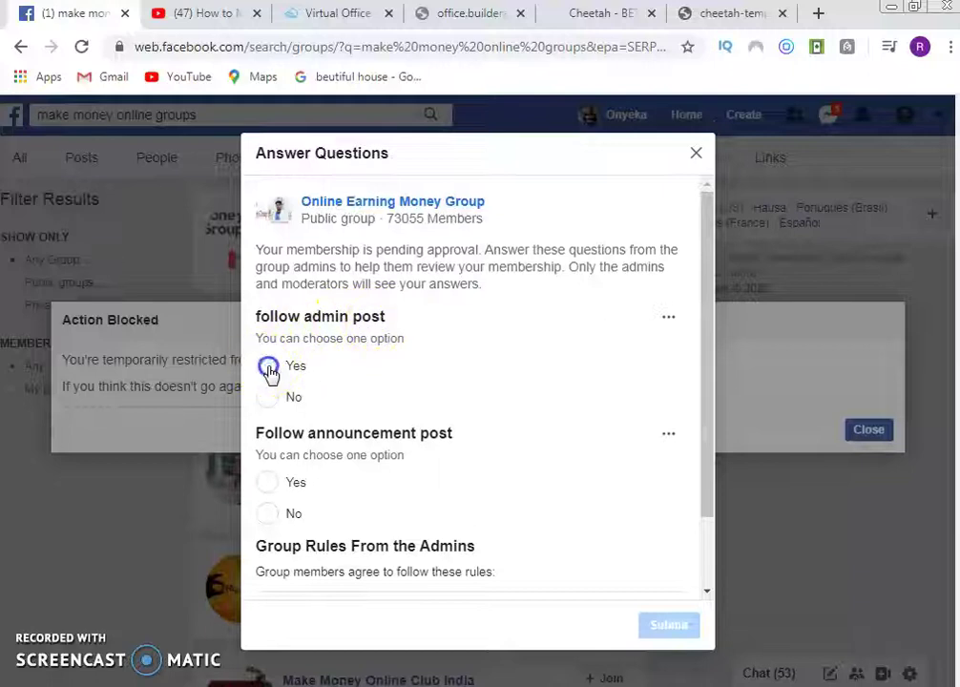
pyautogui.click(267, 487)
pyautogui.click(661, 626)
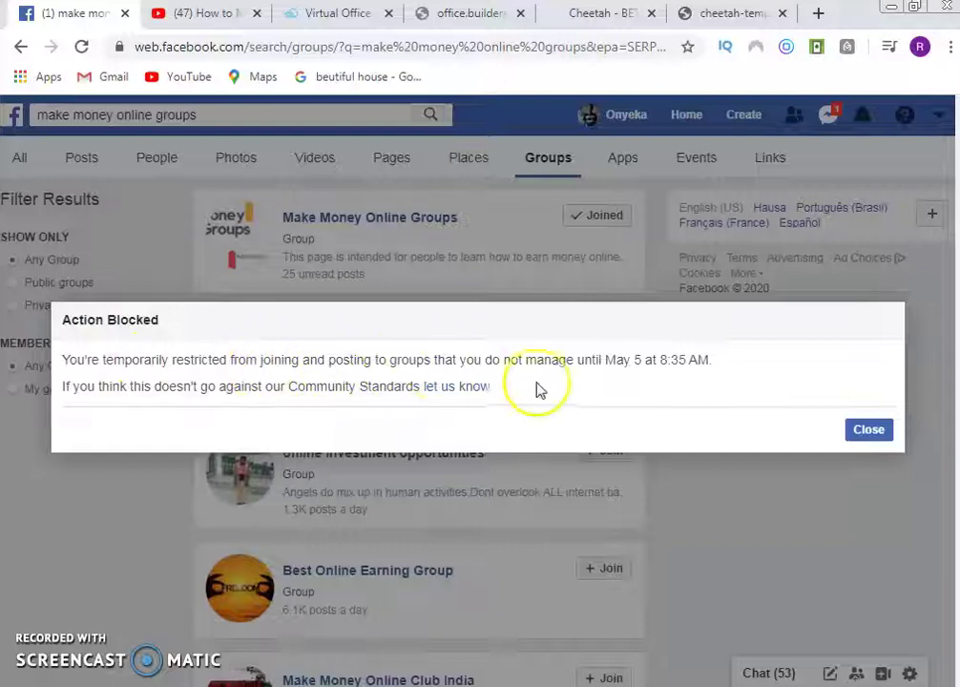
pyautogui.click(876, 430)
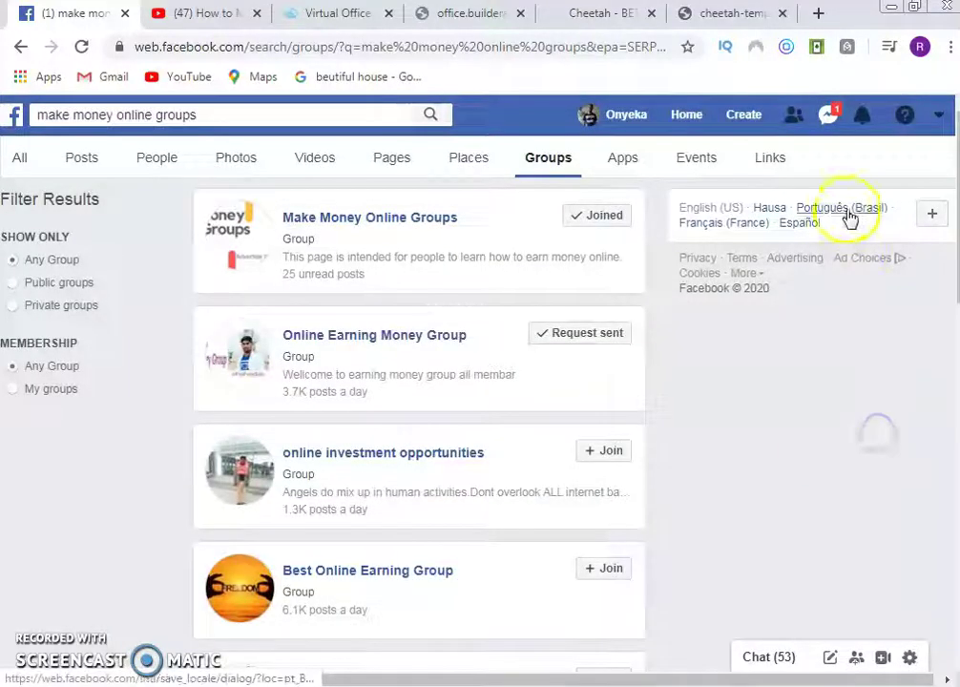
pyautogui.click(865, 124)
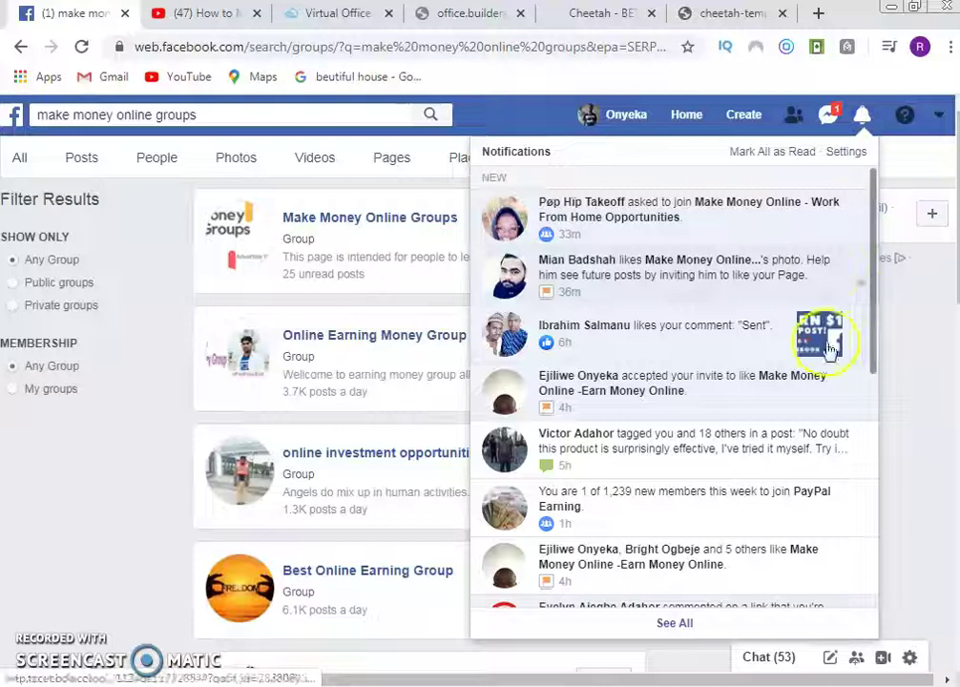
pyautogui.moveTo(877, 272); pyautogui.dragTo(858, 486)
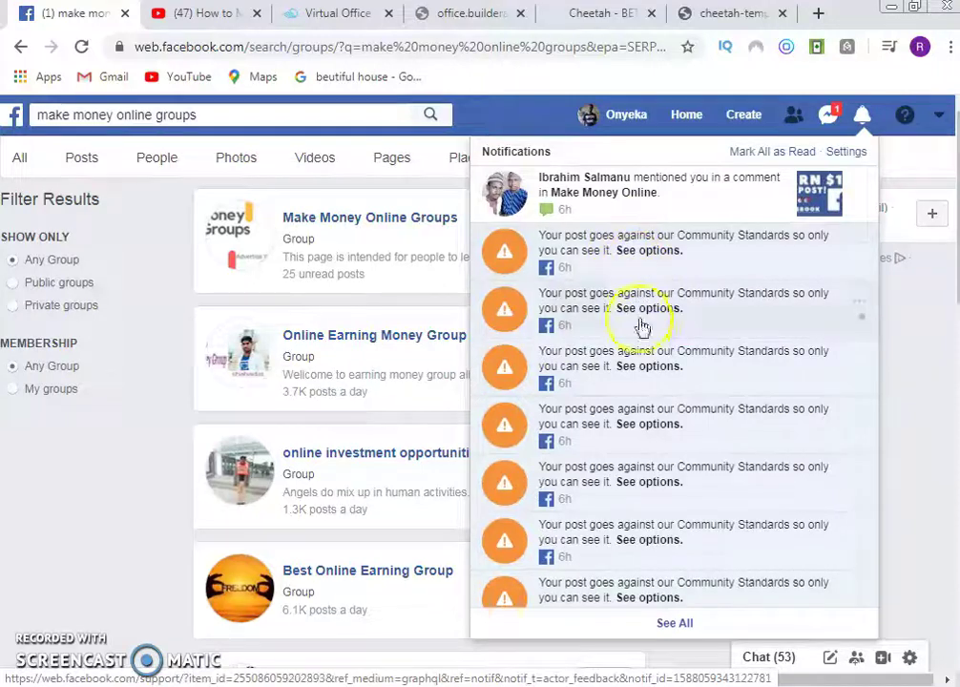
pyautogui.click(524, 113)
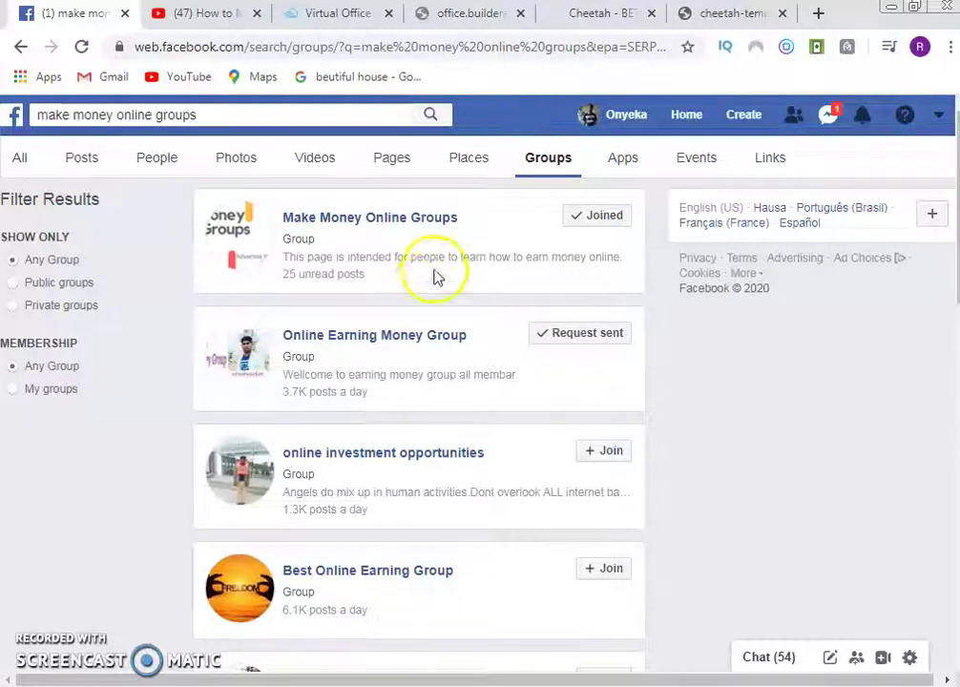
pyautogui.click(402, 218)
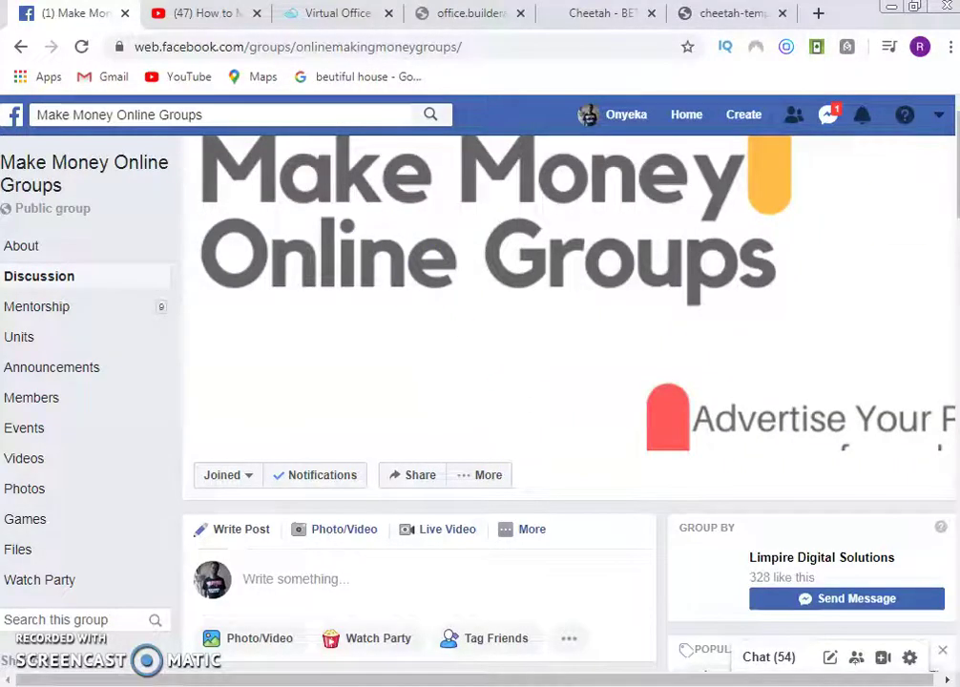
# Scroll the Make Money Online Groups feed back to the top and open the post composer
pyautogui.scroll(-5, 477, 401)
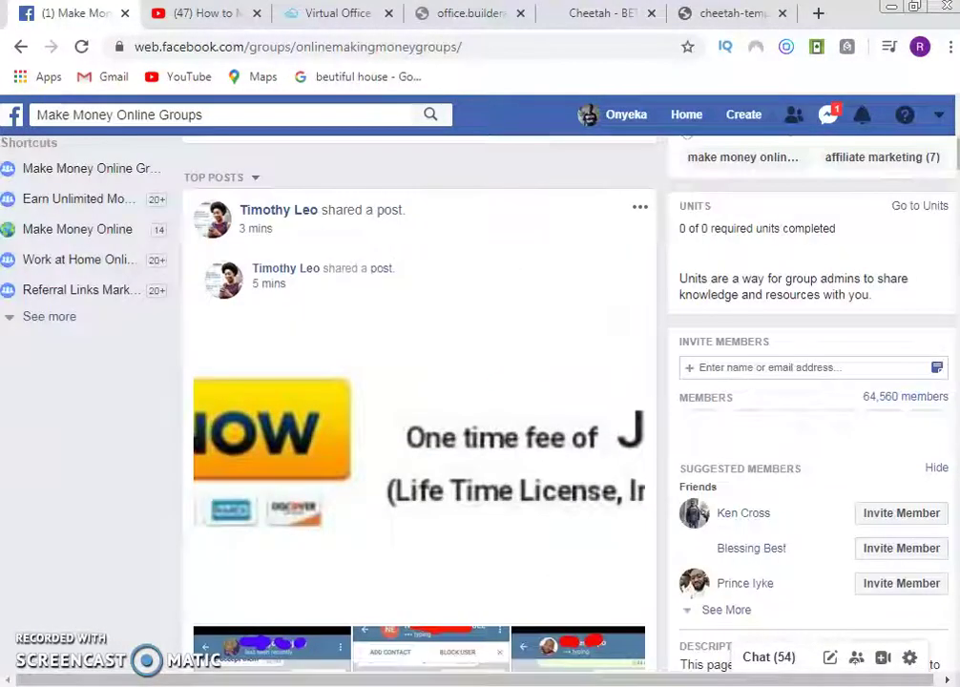
pyautogui.scroll(5, 478, 401)
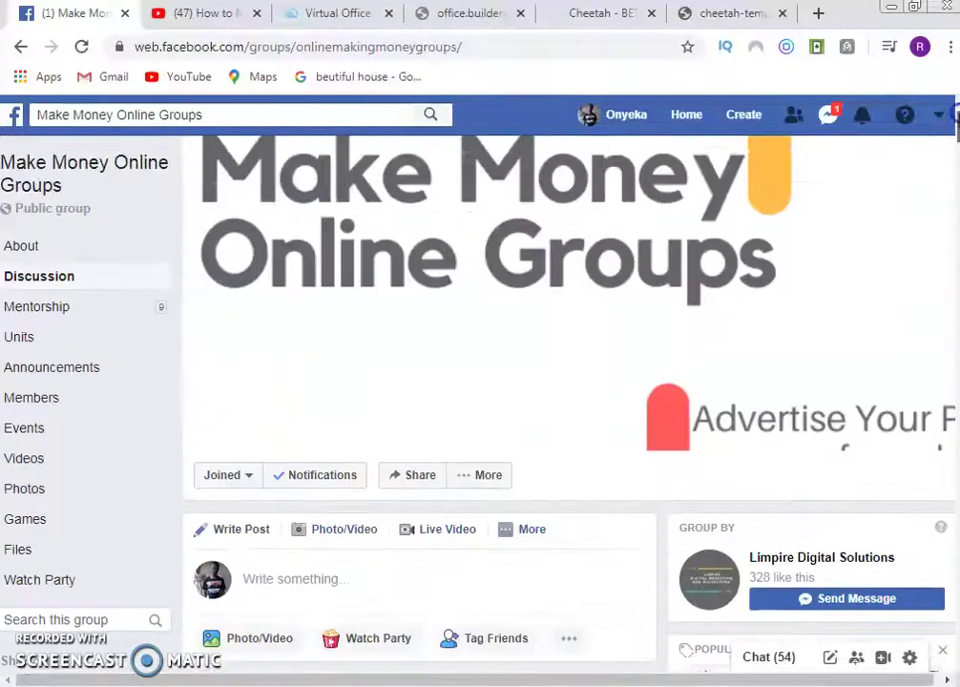
pyautogui.scroll(-10, 478, 401)
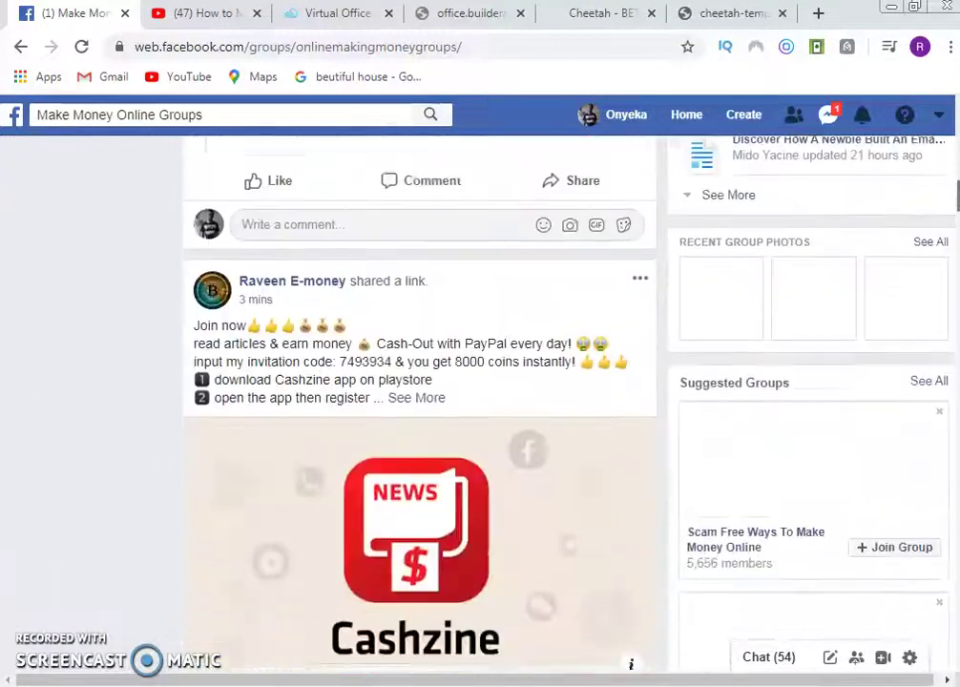
pyautogui.scroll(-8, 420, 401)
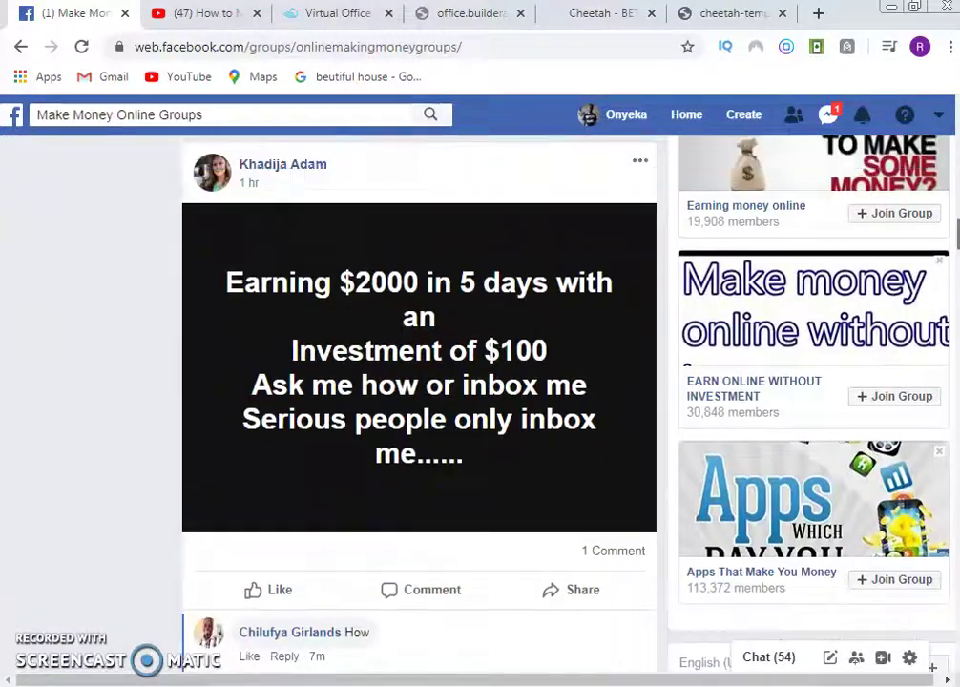
pyautogui.scroll(-1, 421, 401)
pyautogui.moveTo(955, 224); pyautogui.dragTo(945, 124)
pyautogui.scroll(-1, 761, 246)
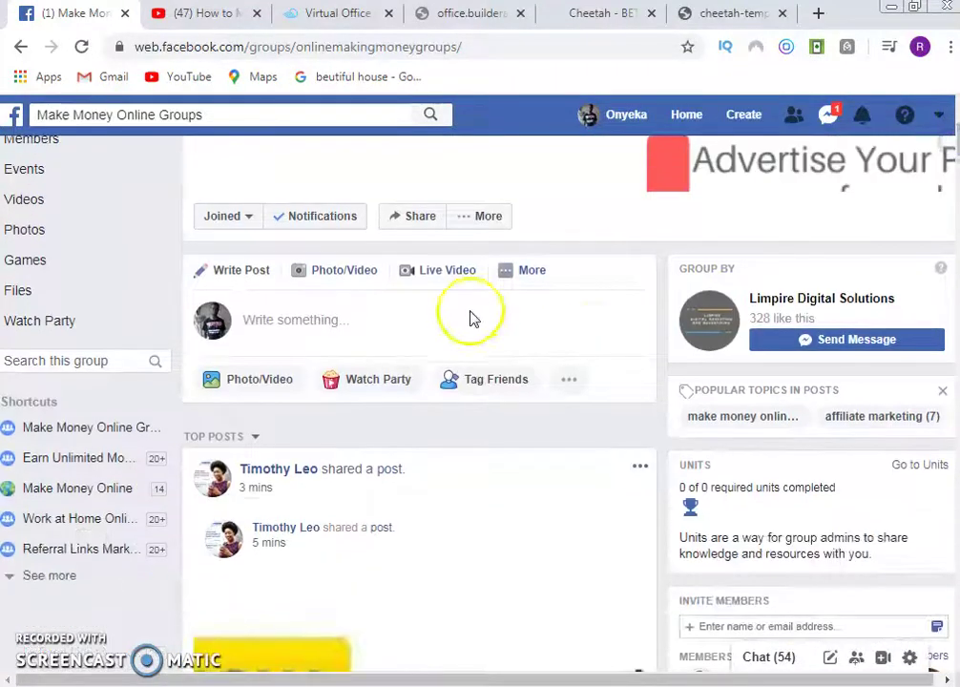
pyautogui.click(349, 325)
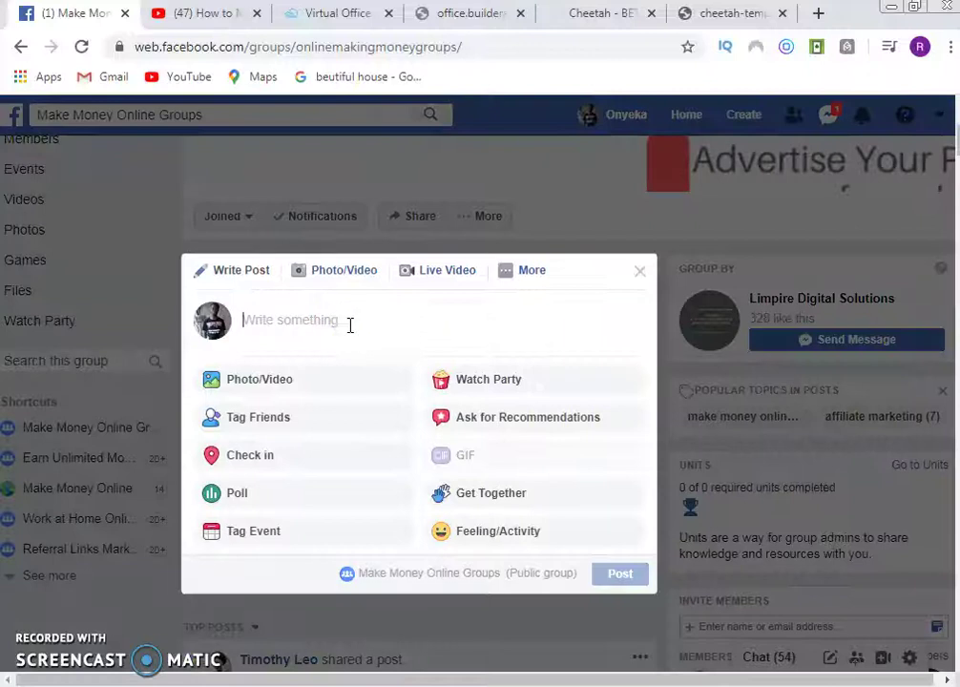
# Write 'Earn $4 per lead $100 per post no experience required.' then 'comment your country name'
pyautogui.write('How')
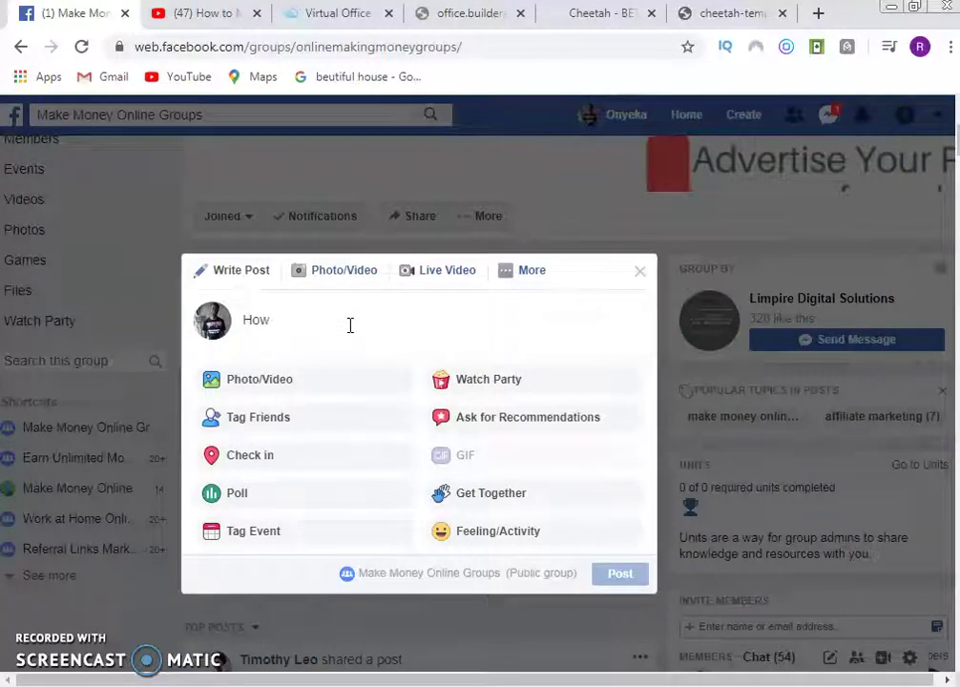
pyautogui.press('BackSpace')
pyautogui.press('BackSpace')
pyautogui.press('BackSpace')
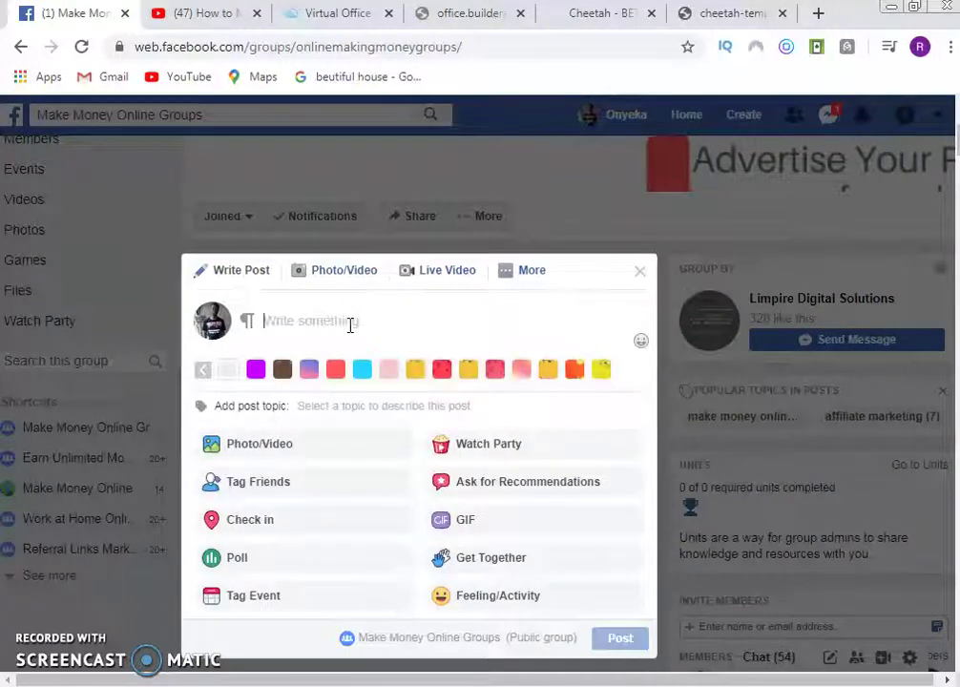
pyautogui.write('E')
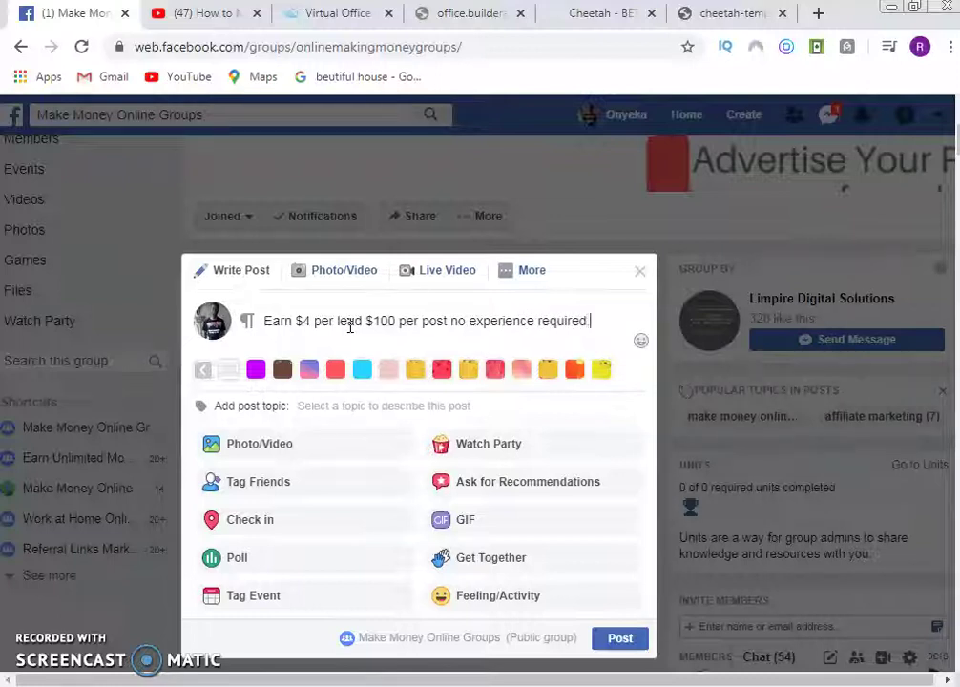
pyautogui.press('Return')
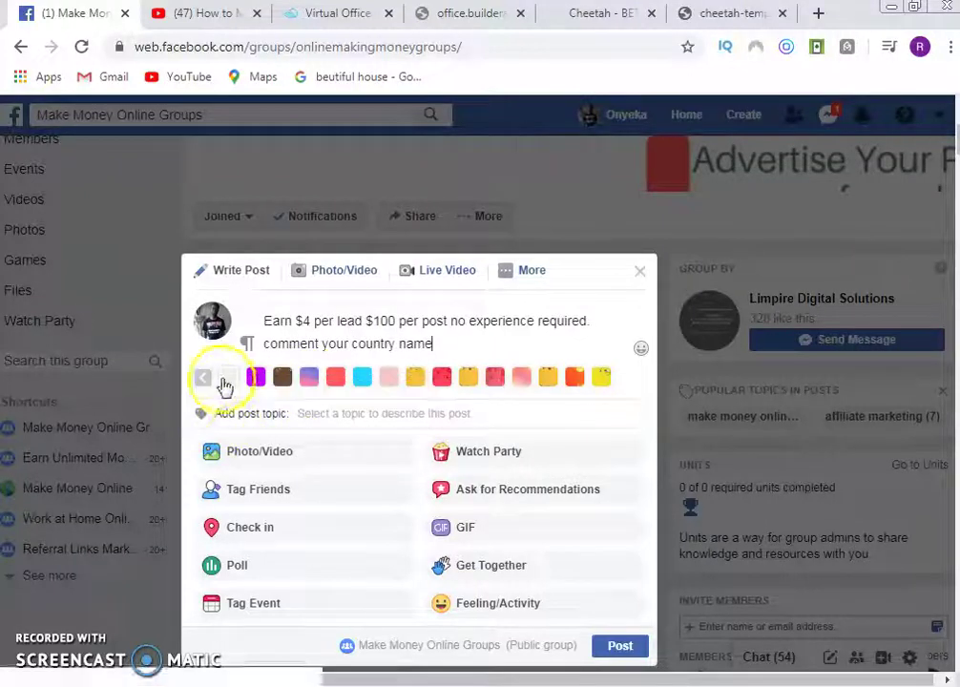
pyautogui.click(254, 459)
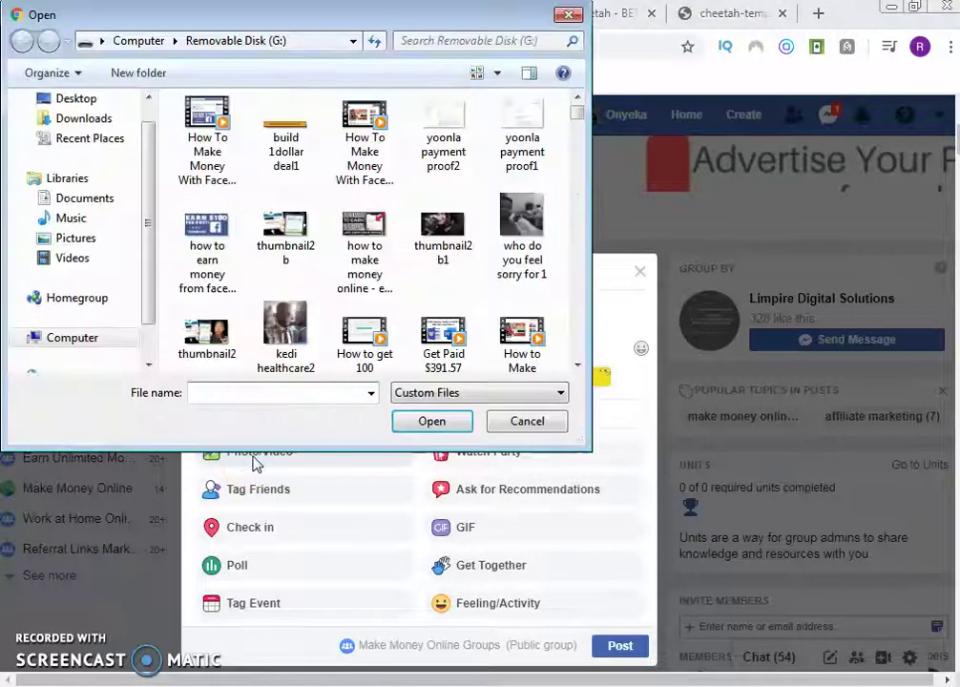
pyautogui.click(198, 260)
pyautogui.click(429, 421)
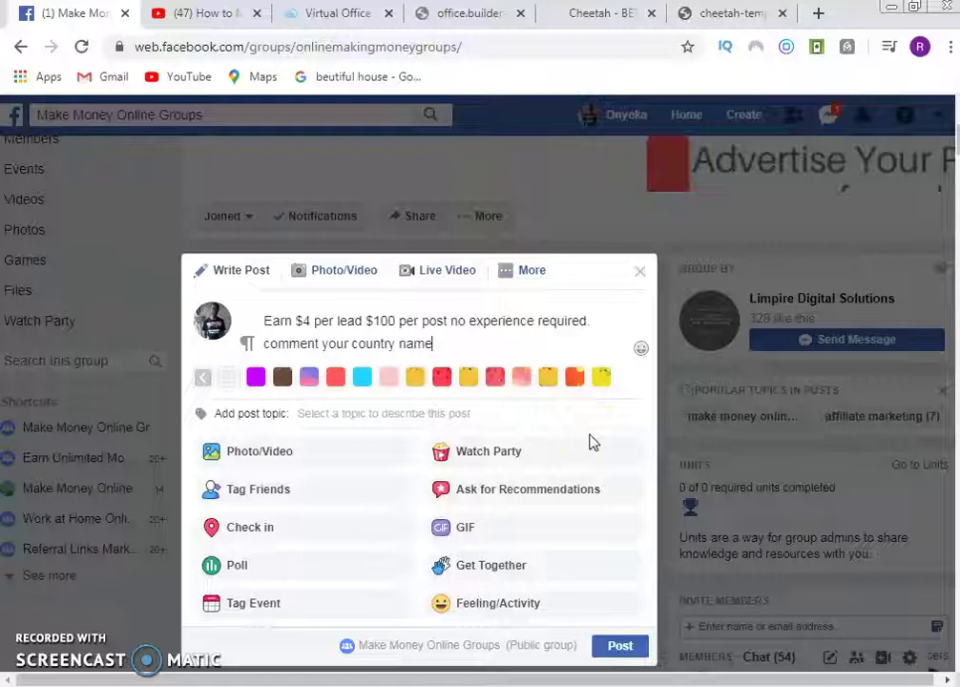
pyautogui.click(659, 277)
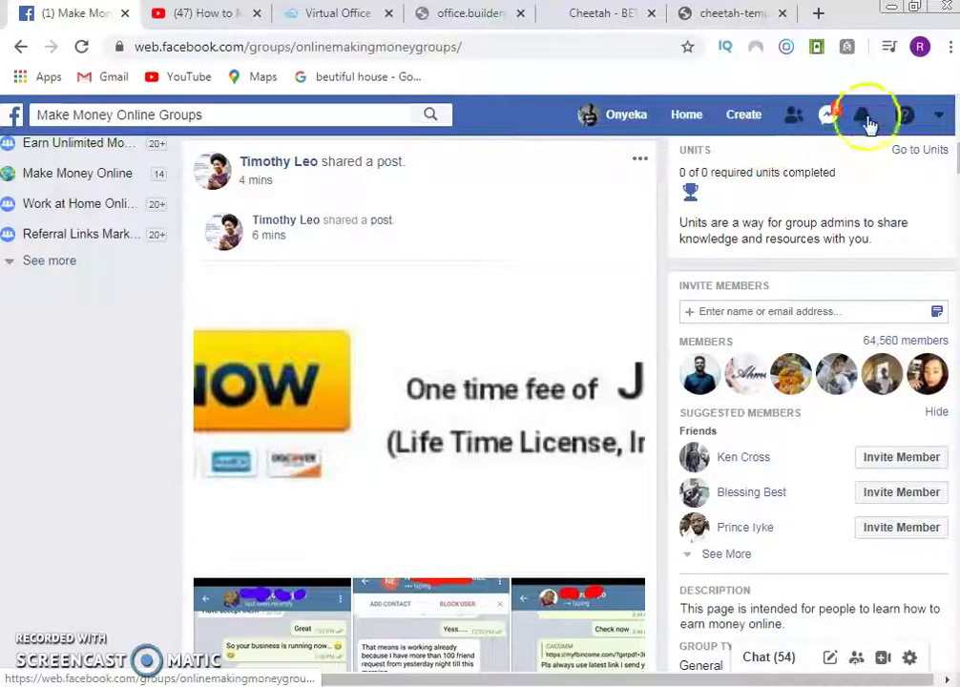
# Open the PayPal Group comment notification, discarding the draft, to view the Earn $100 Per Post post
pyautogui.click(863, 121)
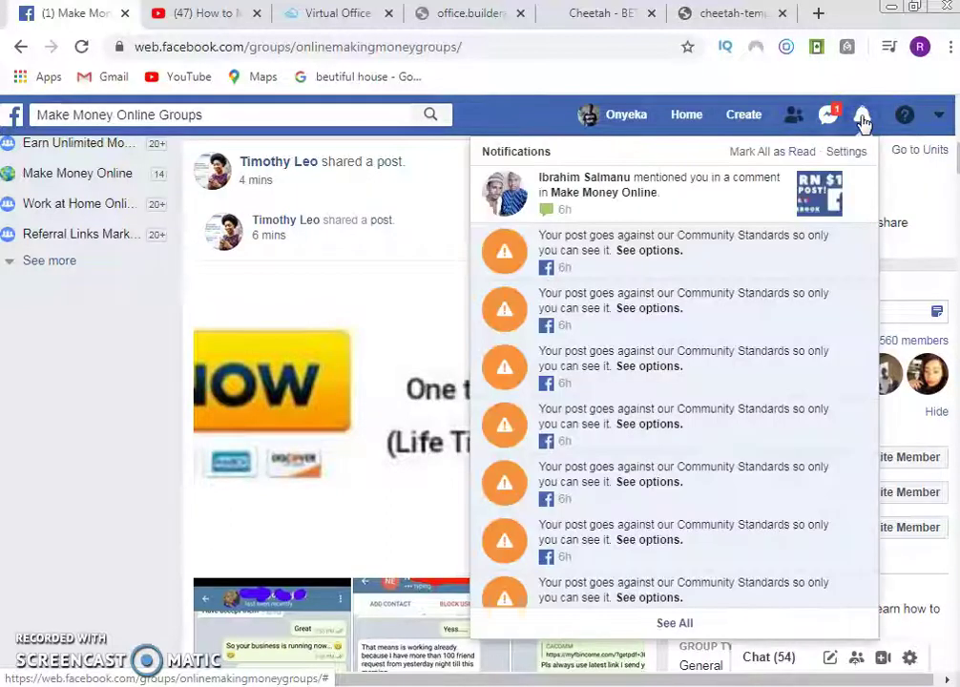
pyautogui.moveTo(871, 432); pyautogui.dragTo(869, 592)
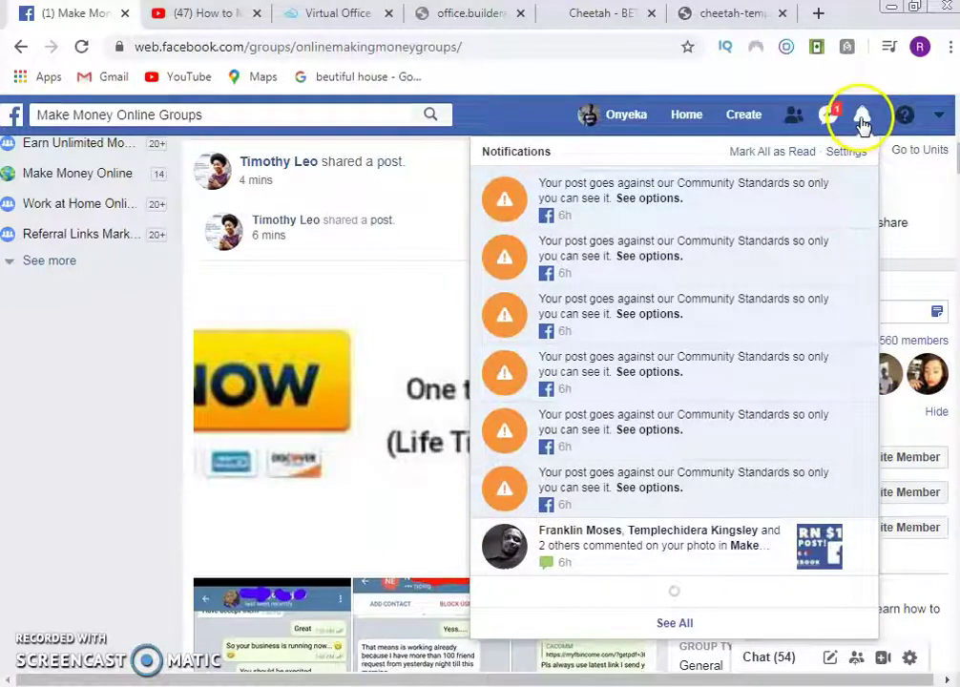
pyautogui.scroll(3, 863, 123)
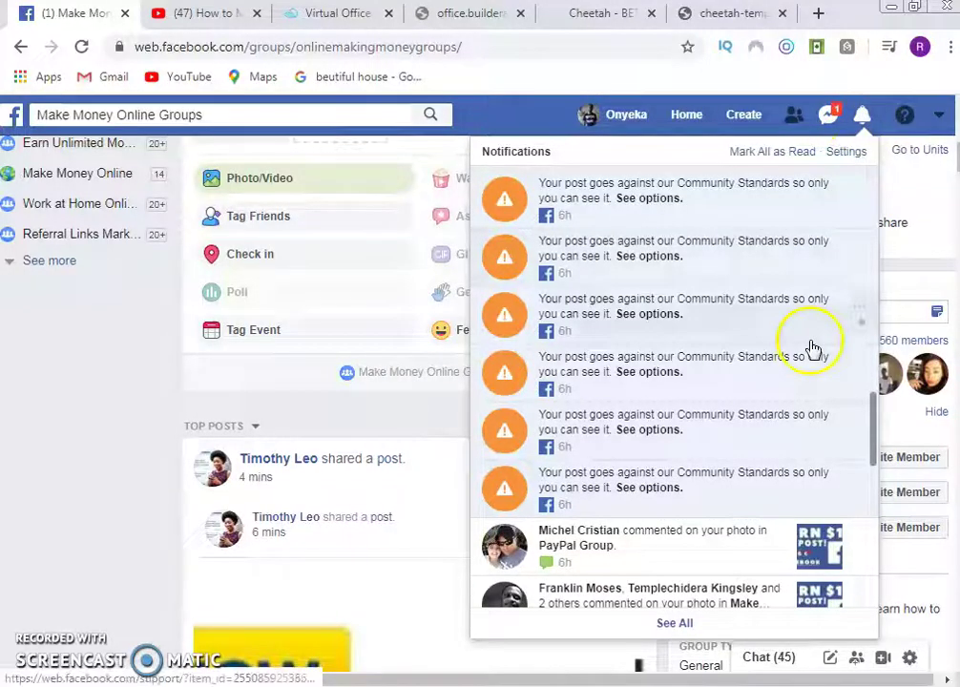
pyautogui.click(705, 545)
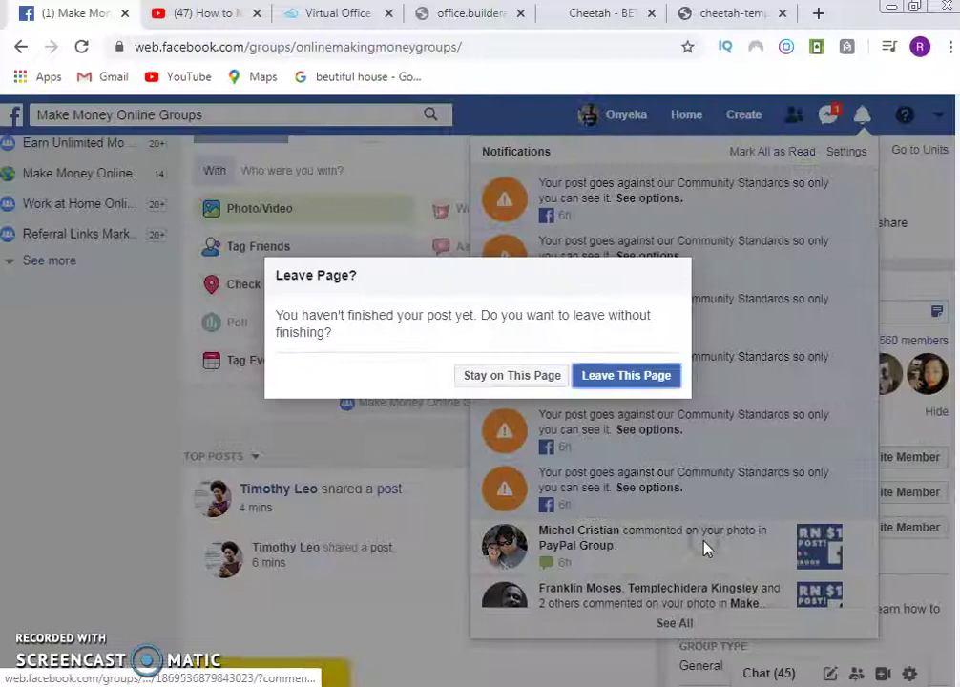
pyautogui.click(606, 380)
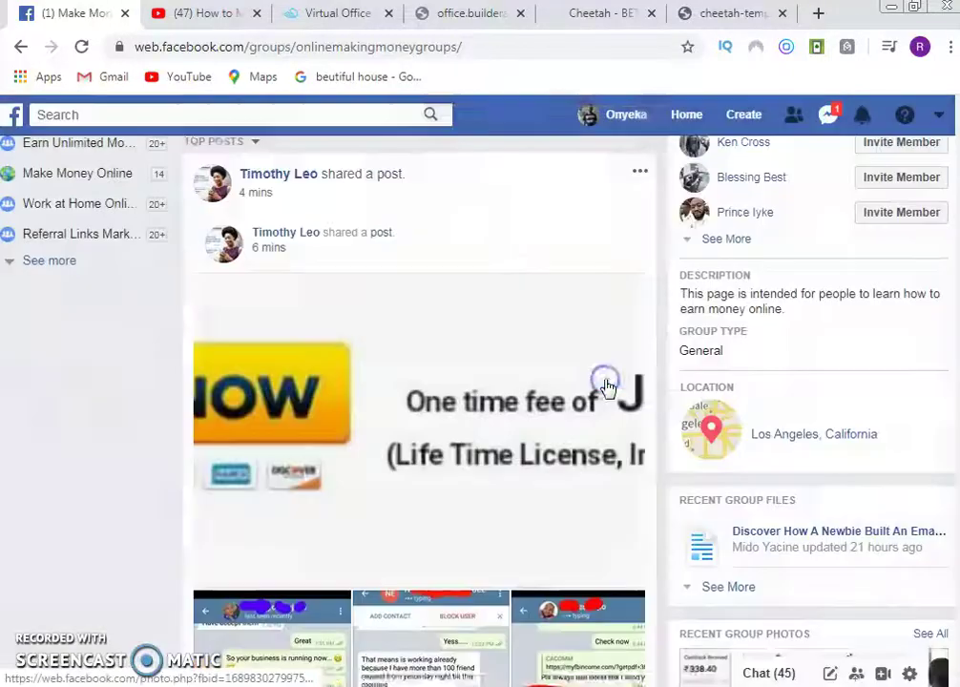
pyautogui.click(549, 456)
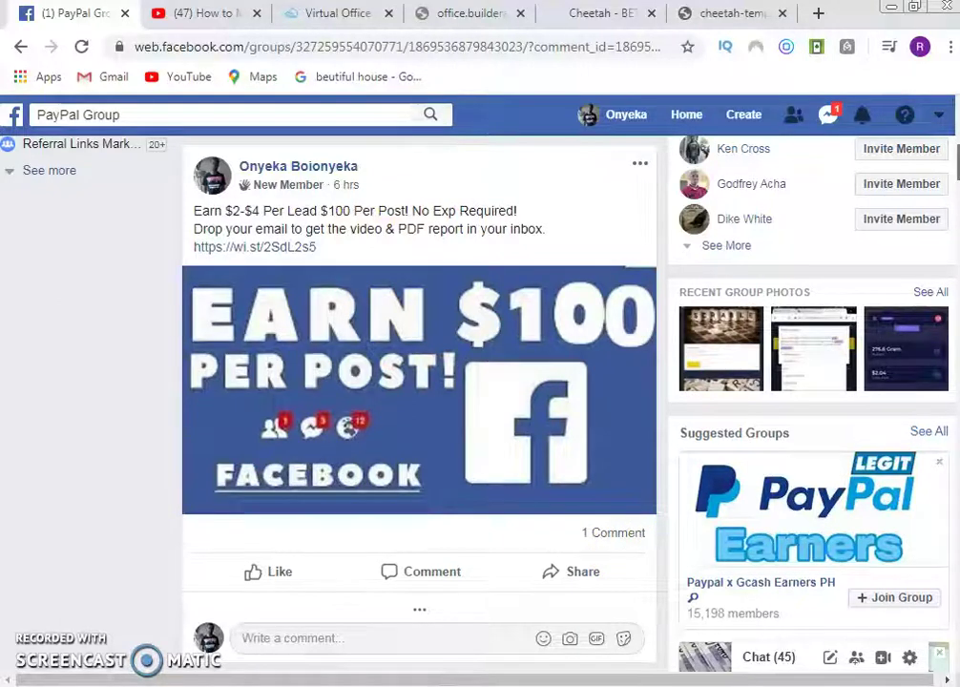
# Expand the hidden CashRevenue 'Free $100 Paypal Money Instantly' comment on the post
pyautogui.scroll(-2, 420, 401)
pyautogui.scroll(-1, 420, 401)
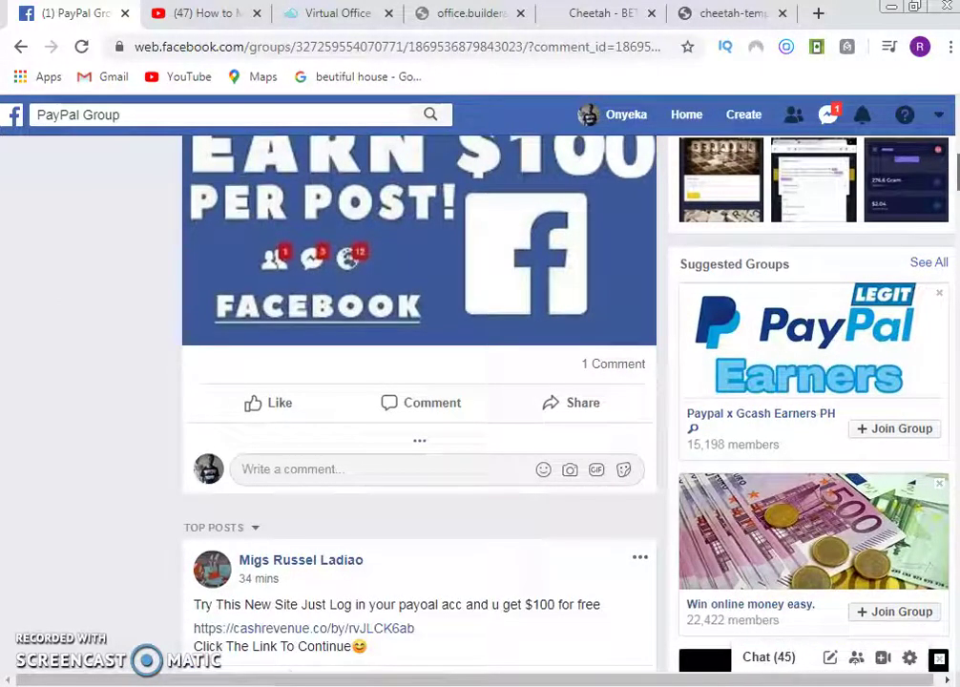
pyautogui.click(613, 349)
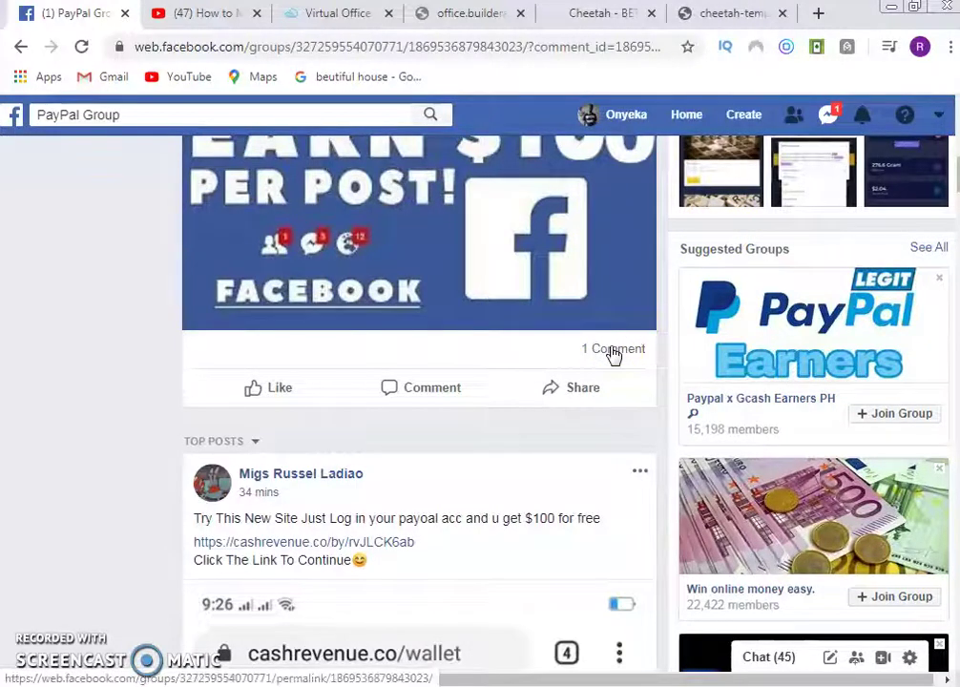
pyautogui.click(613, 350)
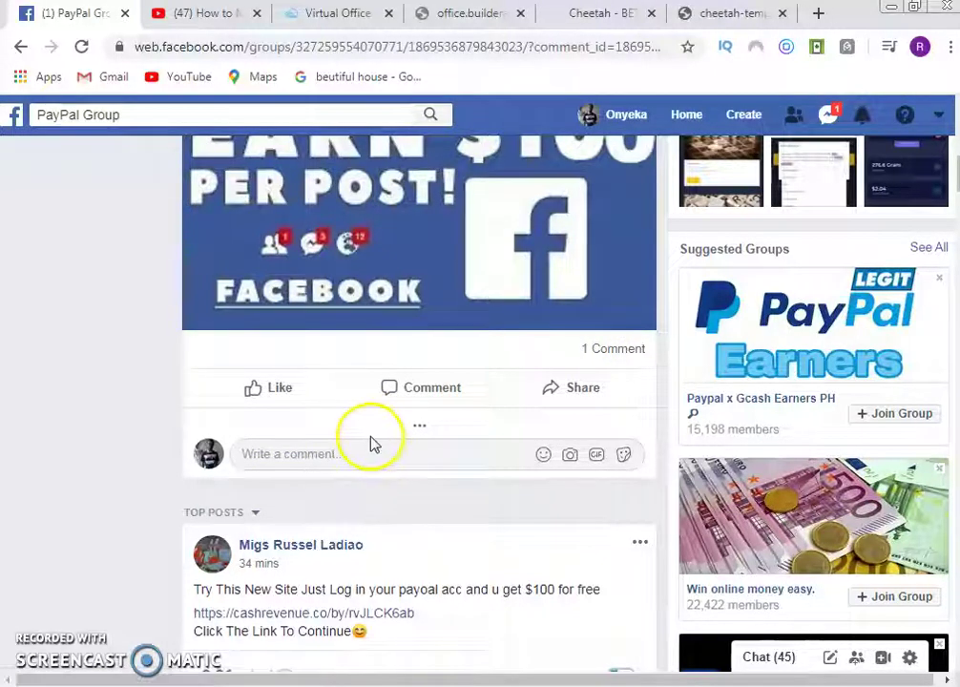
pyautogui.click(420, 427)
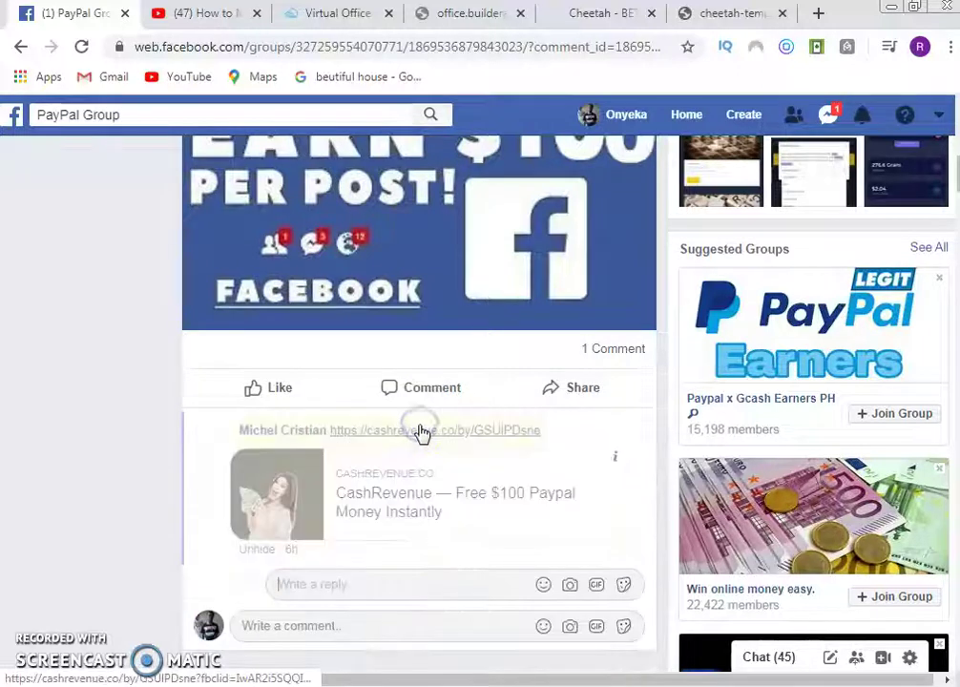